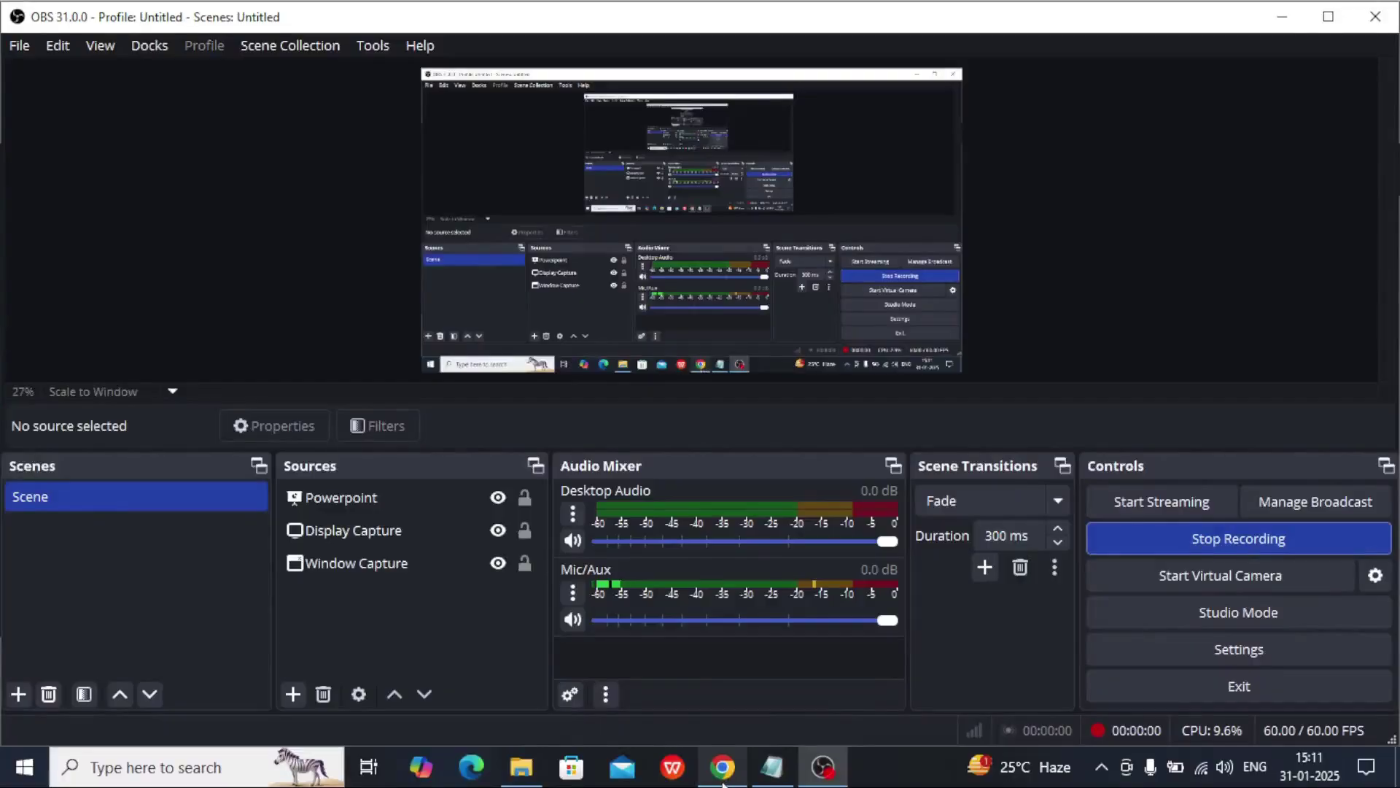
Bring the Chrome window with ServiceNow's Application Manager to the front.
{"action": "left_click", "coordinate": [723, 780]}
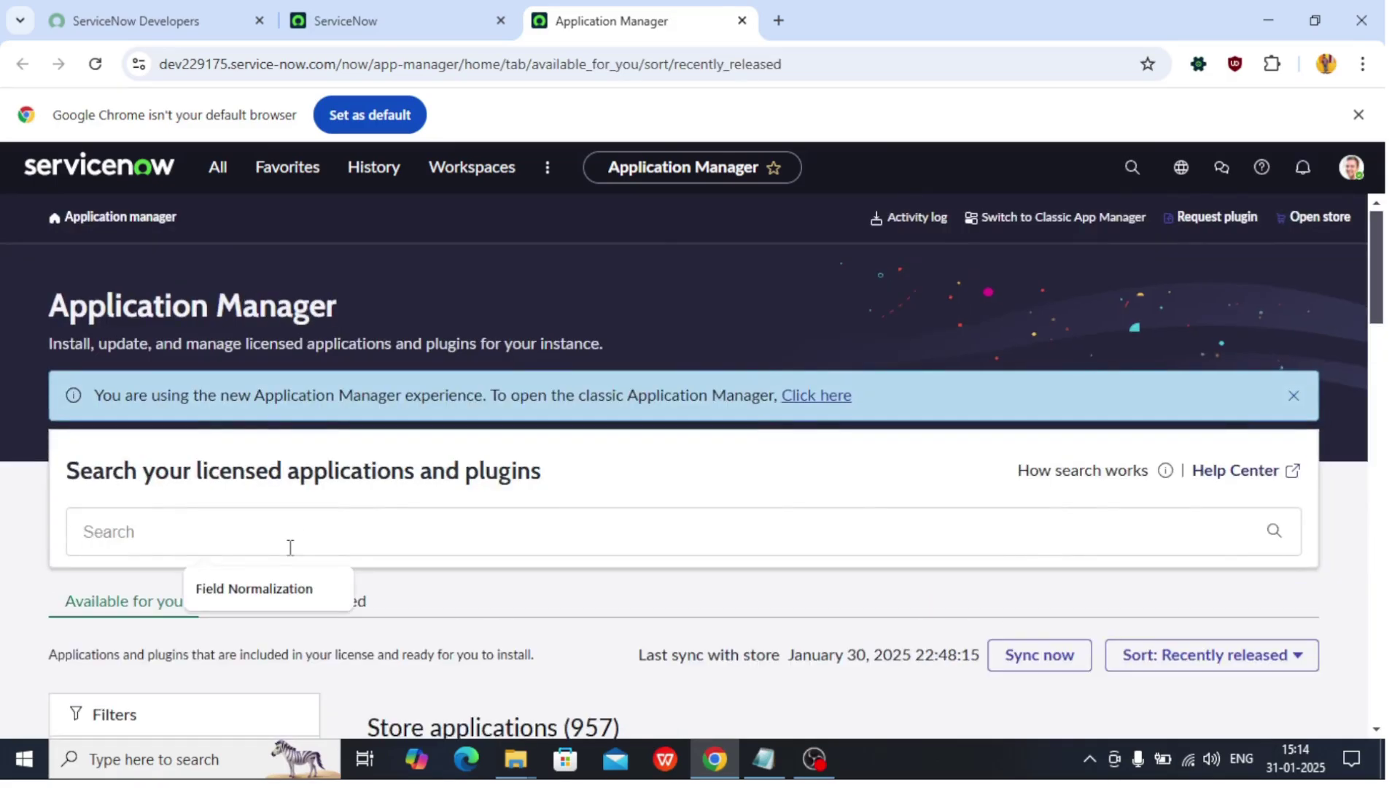
Search Application Manager for com.snc.authentication.sms_mfa and show its Installed (1) result.
{"action": "type", "text": "com.snc.authentication.sms_mfa"}
{"action": "key", "text": "Return"}
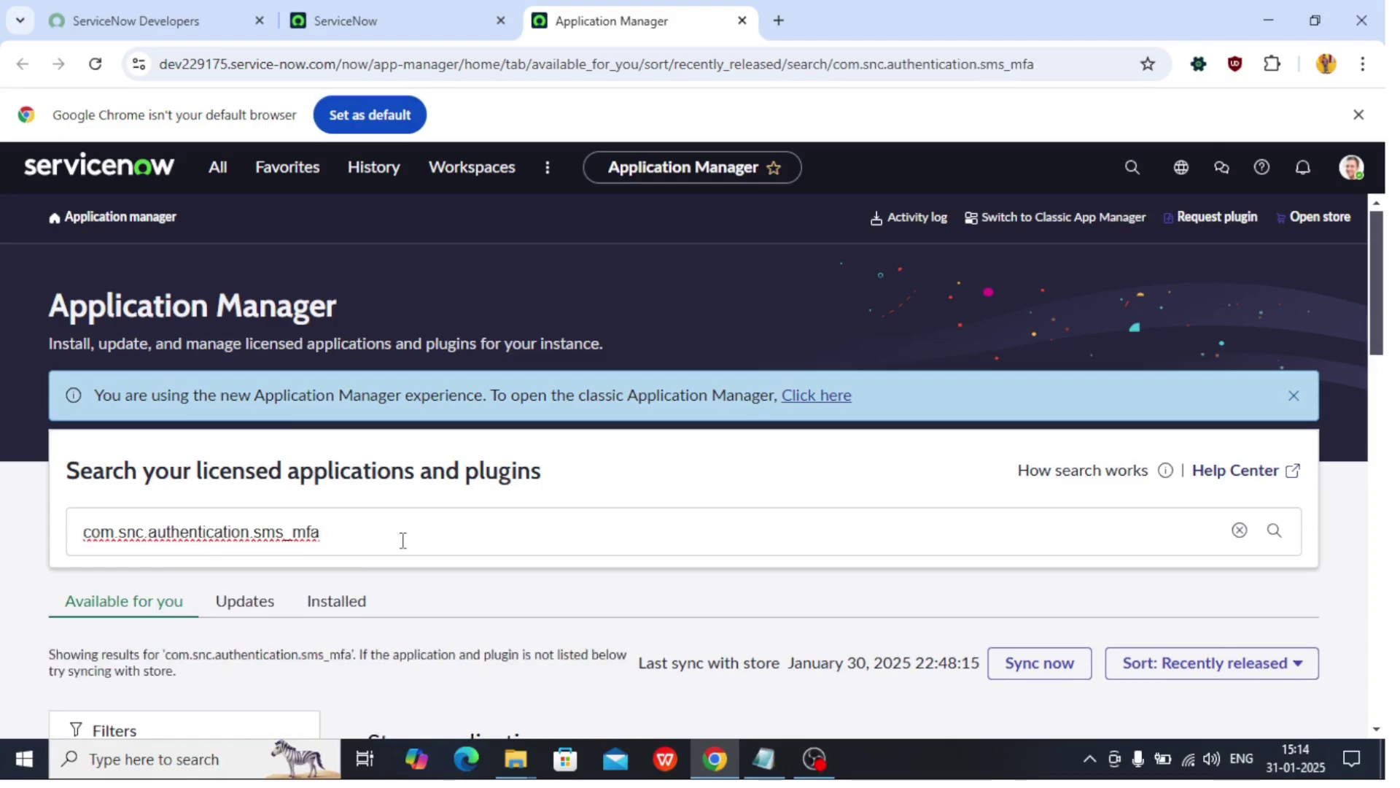
{"action": "scroll", "coordinate": [403, 541], "scroll_direction": "down", "scroll_amount": 3}
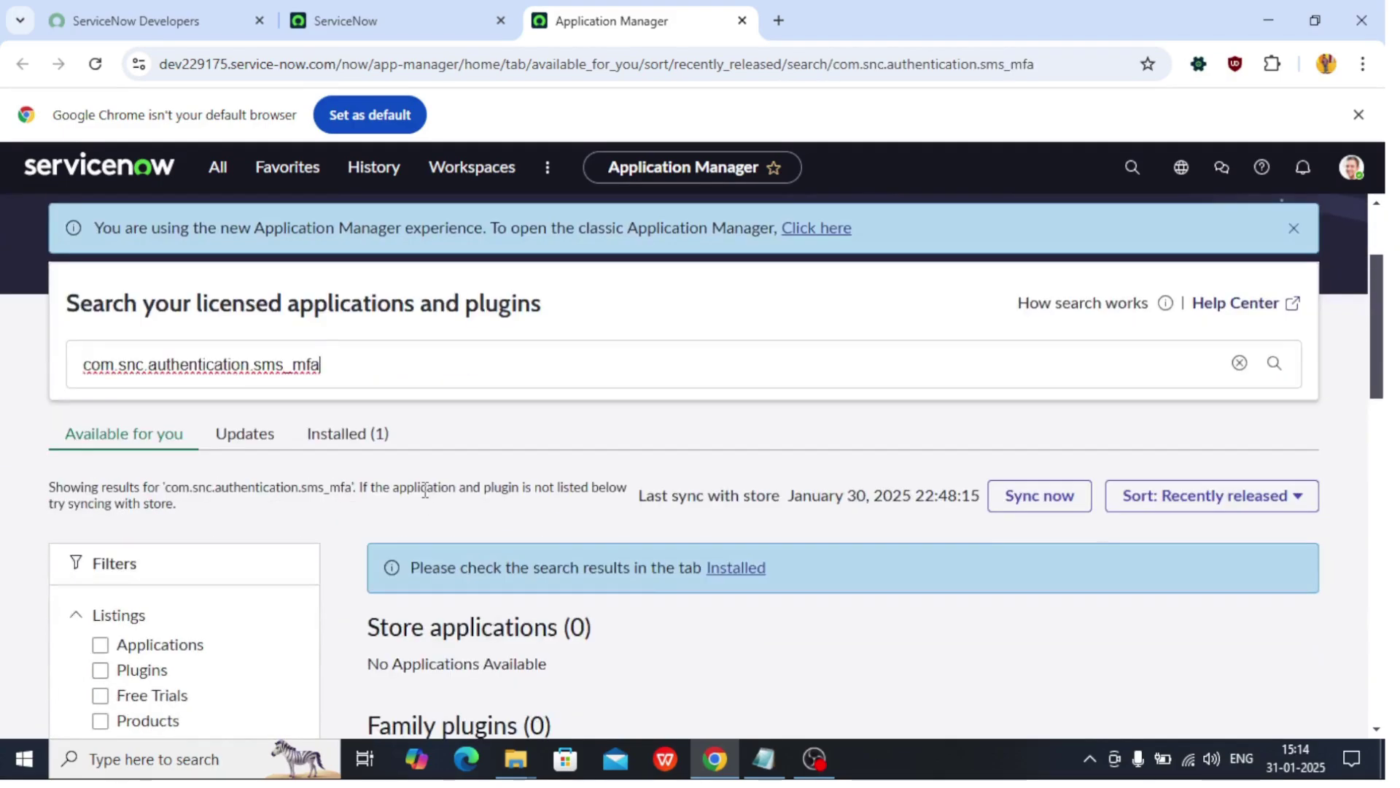
{"action": "left_click", "coordinate": [345, 434]}
{"action": "scroll", "coordinate": [553, 478], "scroll_direction": "down", "scroll_amount": 1}
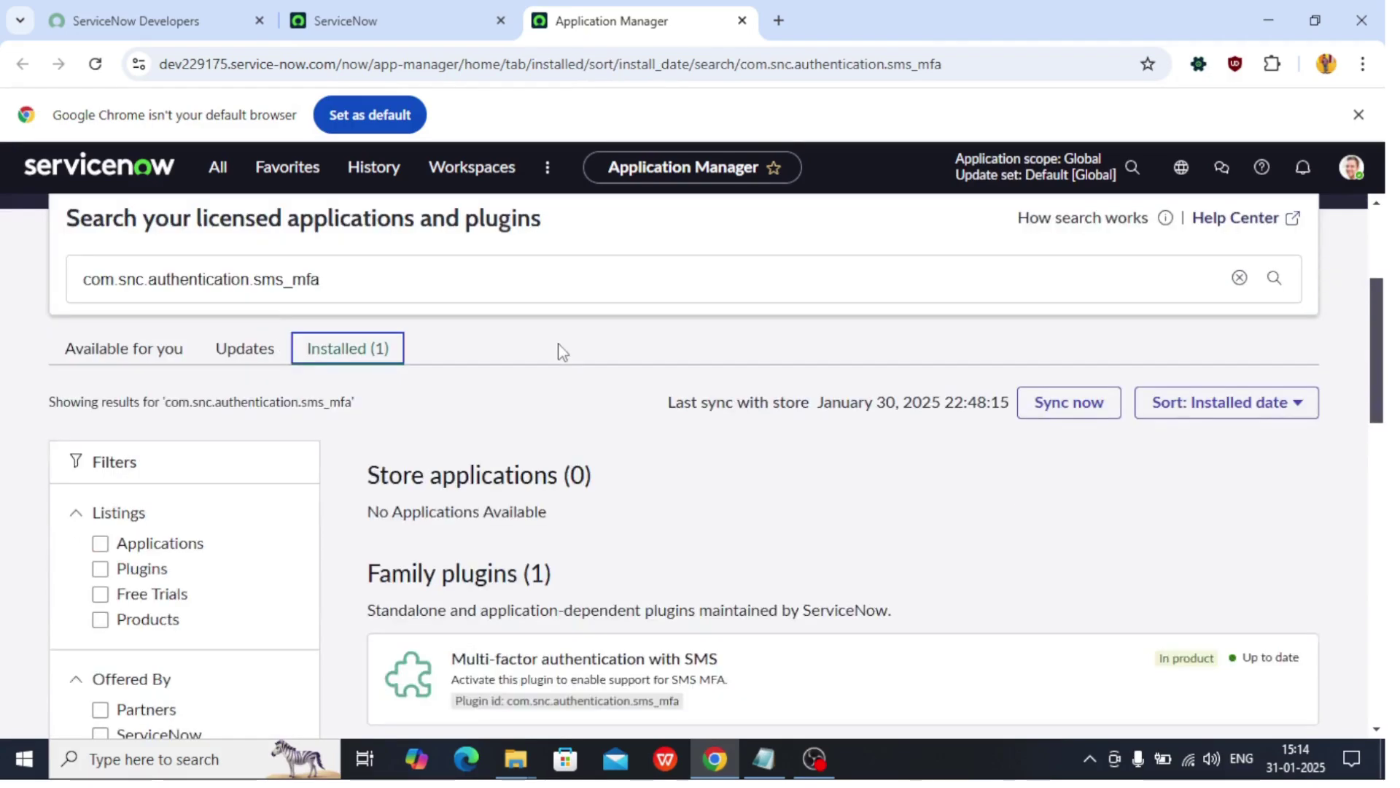
{"action": "scroll", "coordinate": [594, 553], "scroll_direction": "down", "scroll_amount": 2}
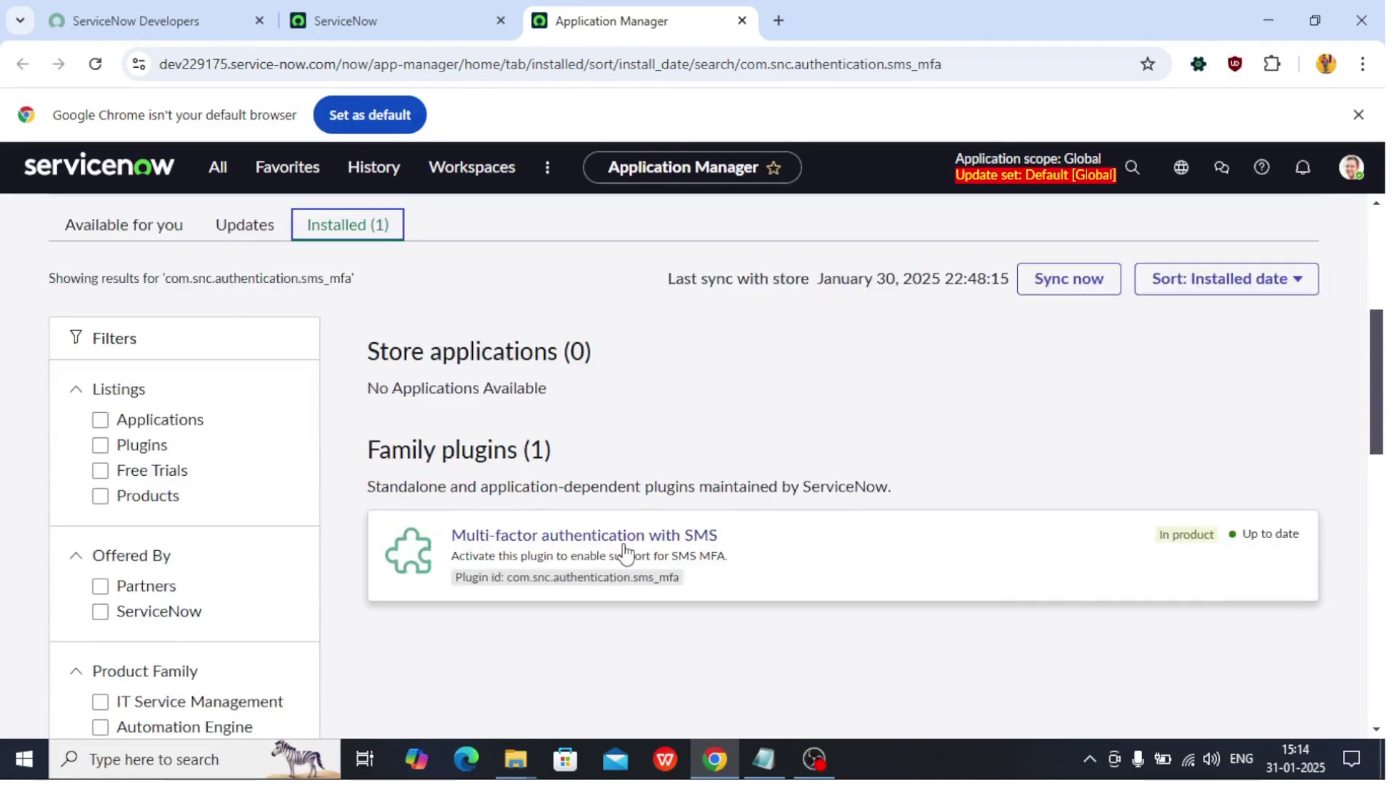
{"action": "scroll", "coordinate": [622, 556], "scroll_direction": "up", "scroll_amount": 1}
{"action": "scroll", "coordinate": [569, 510], "scroll_direction": "up", "scroll_amount": 1}
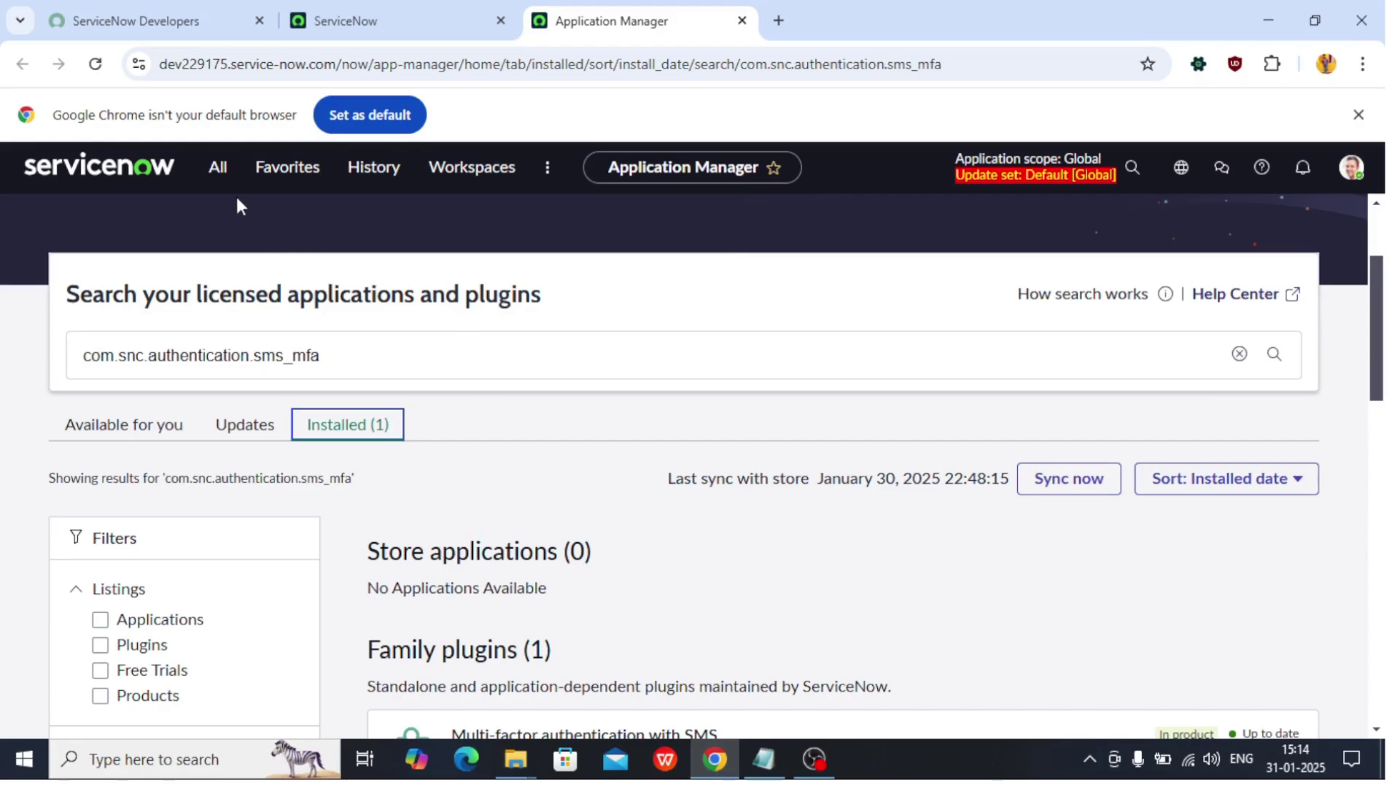
Filter the navigator for 'multifactor' and open Multi-factor Authentication Properties in a new tab.
{"action": "left_click", "coordinate": [218, 171]}
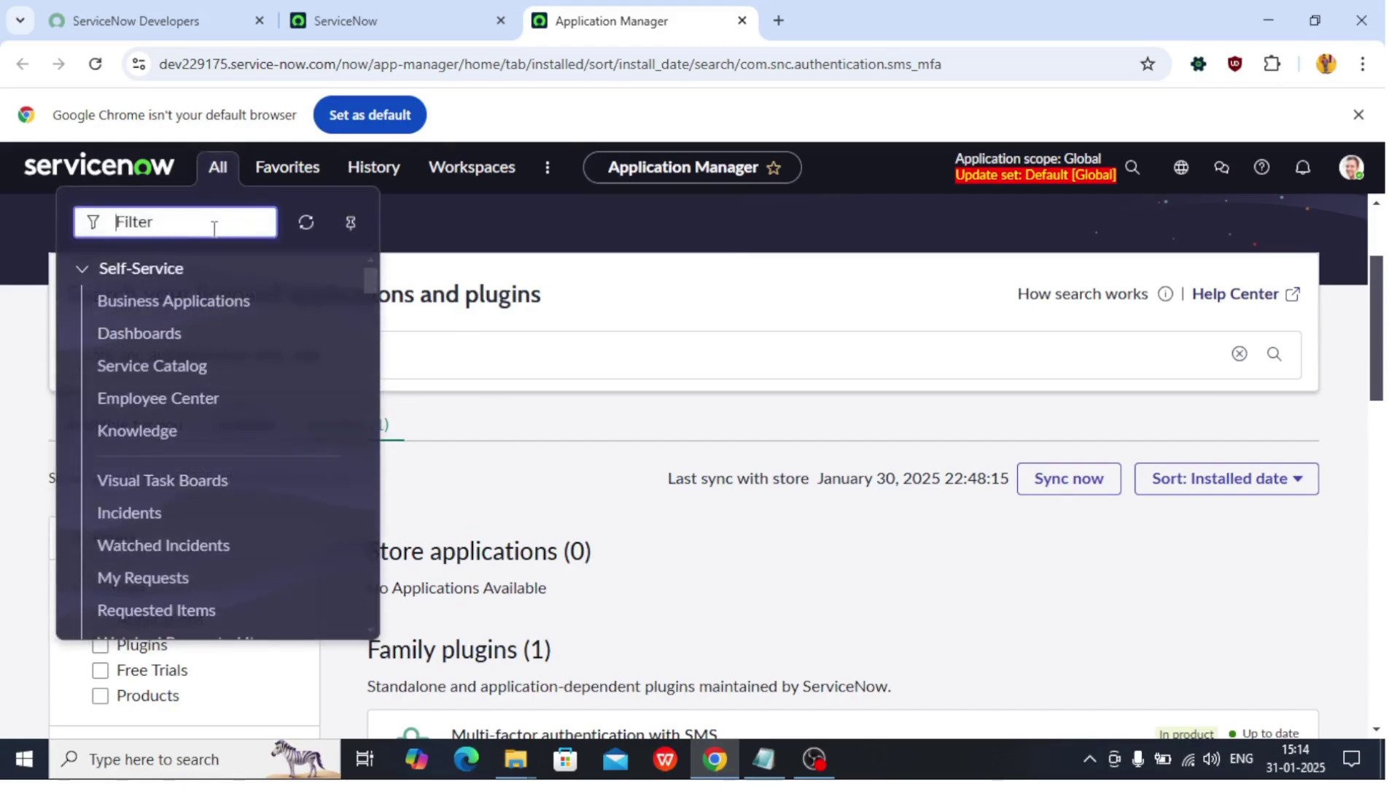
{"action": "type", "text": "multi "}
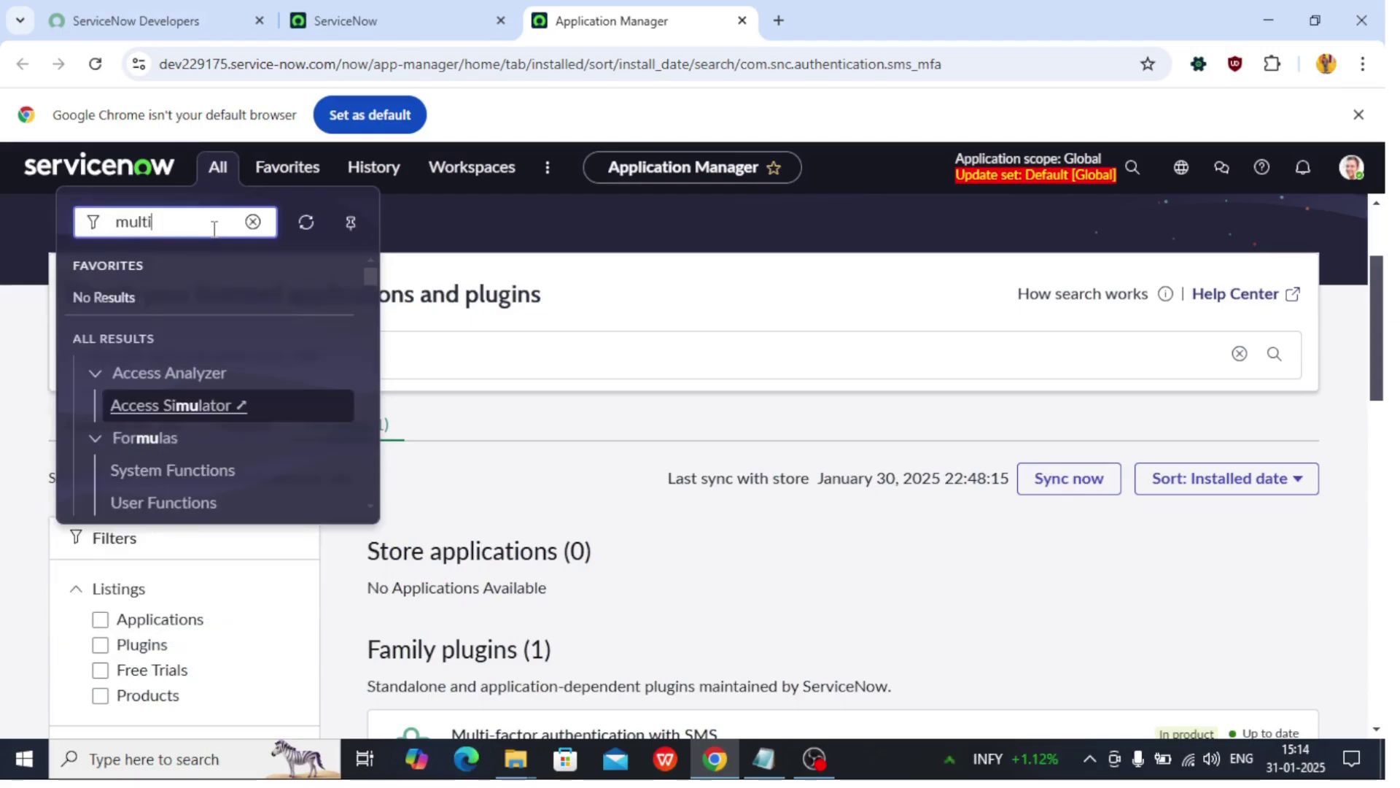
{"action": "type", "text": "fa"}
{"action": "key", "text": "BackSpace"}
{"action": "key", "text": "BackSpace"}
{"action": "key", "text": "BackSpace"}
{"action": "key", "text": "BackSpace"}
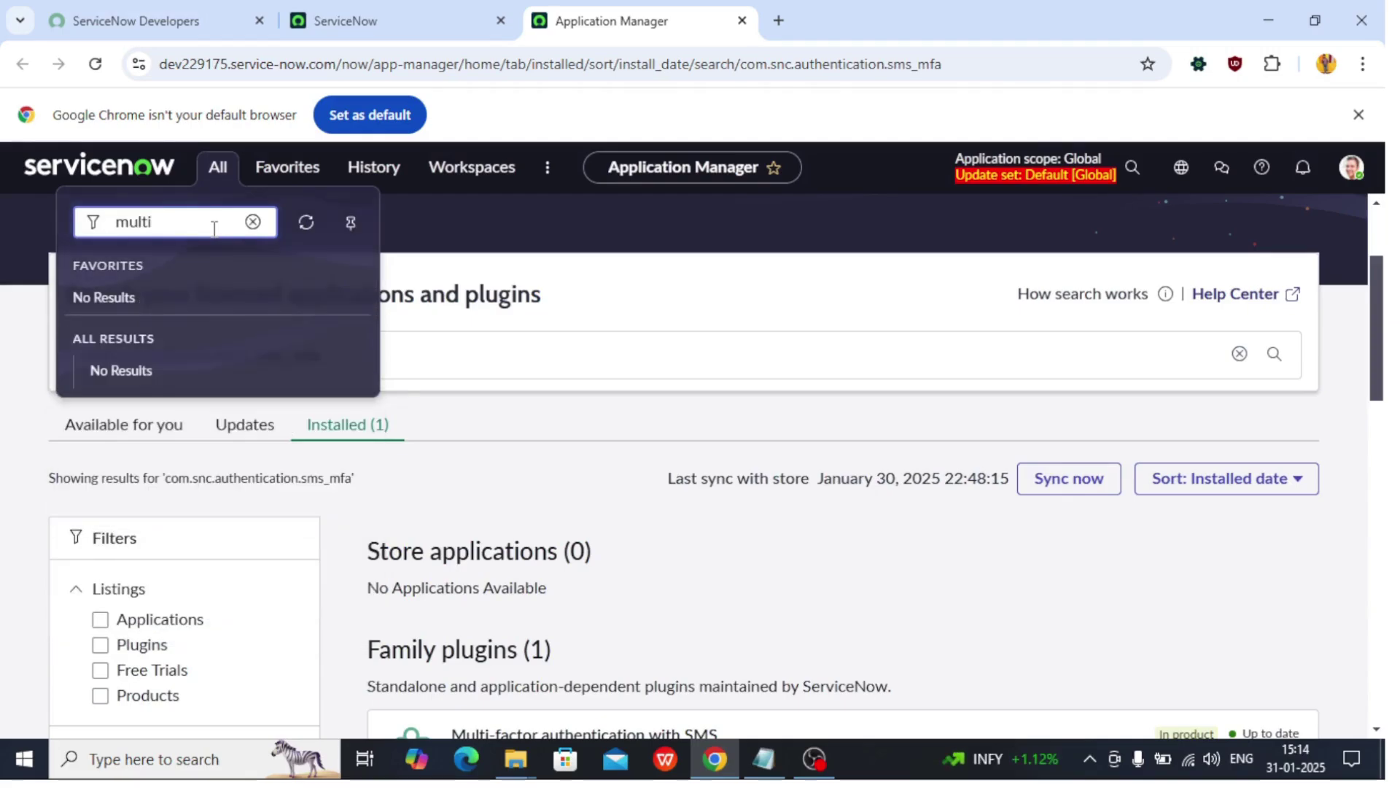
{"action": "type", "text": "ifa"}
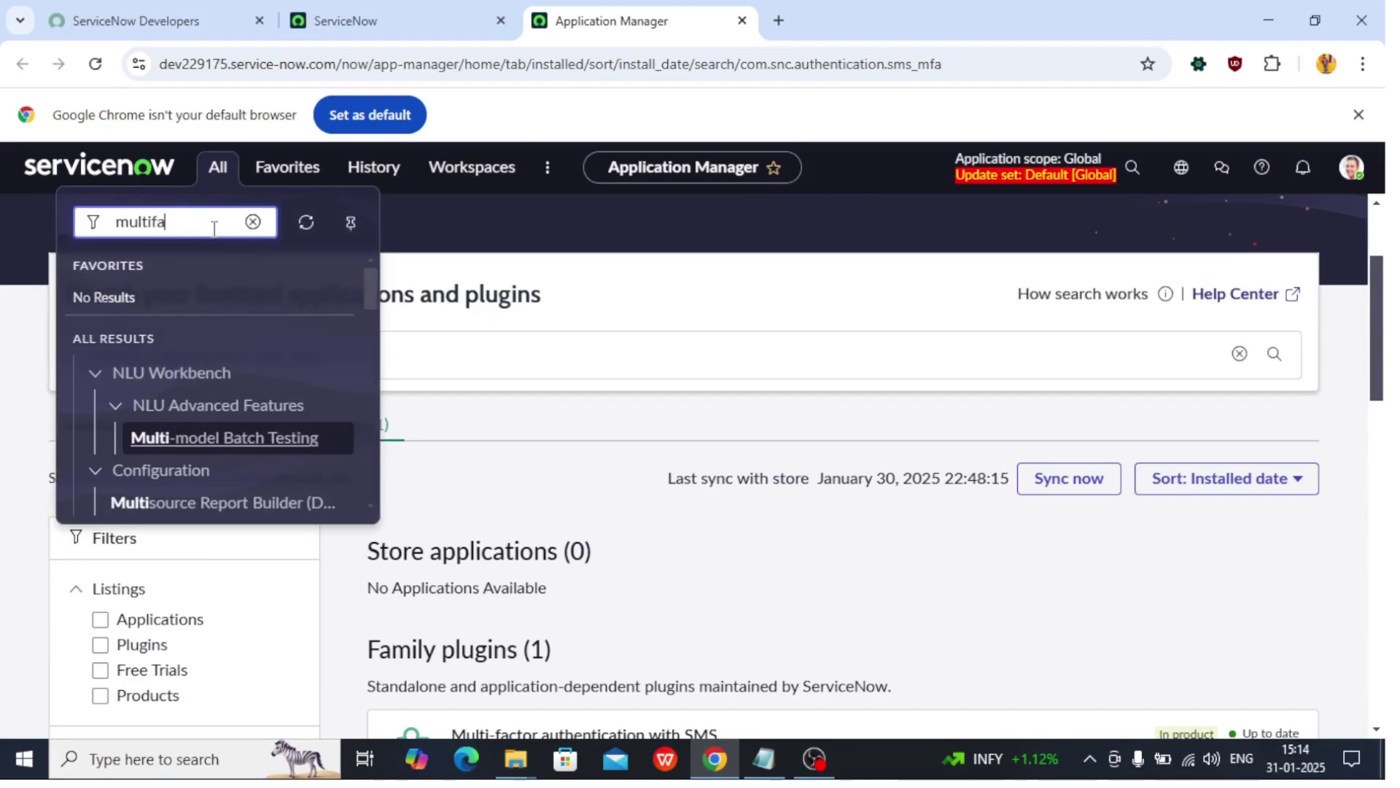
{"action": "type", "text": "ctor"}
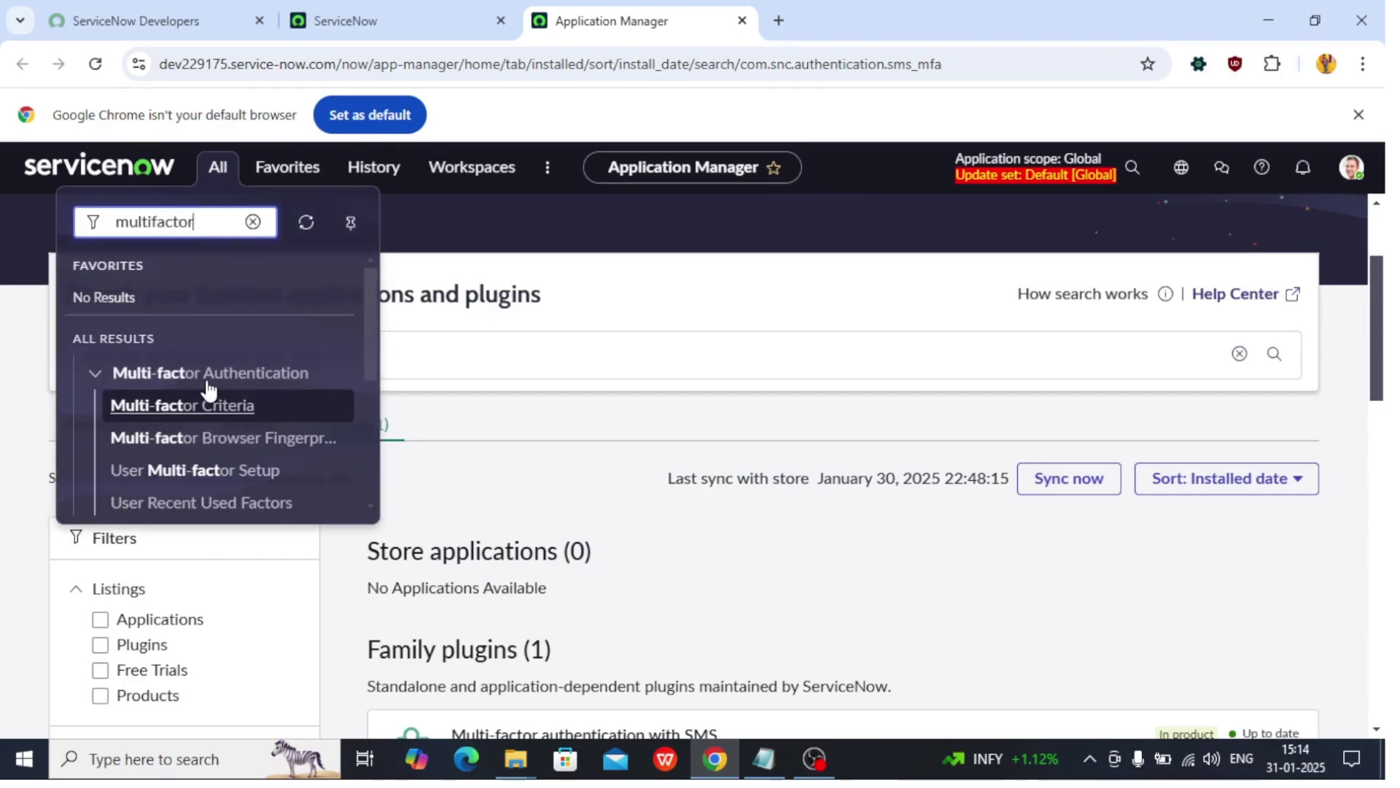
{"action": "scroll", "coordinate": [207, 332], "scroll_direction": "down", "scroll_amount": 3}
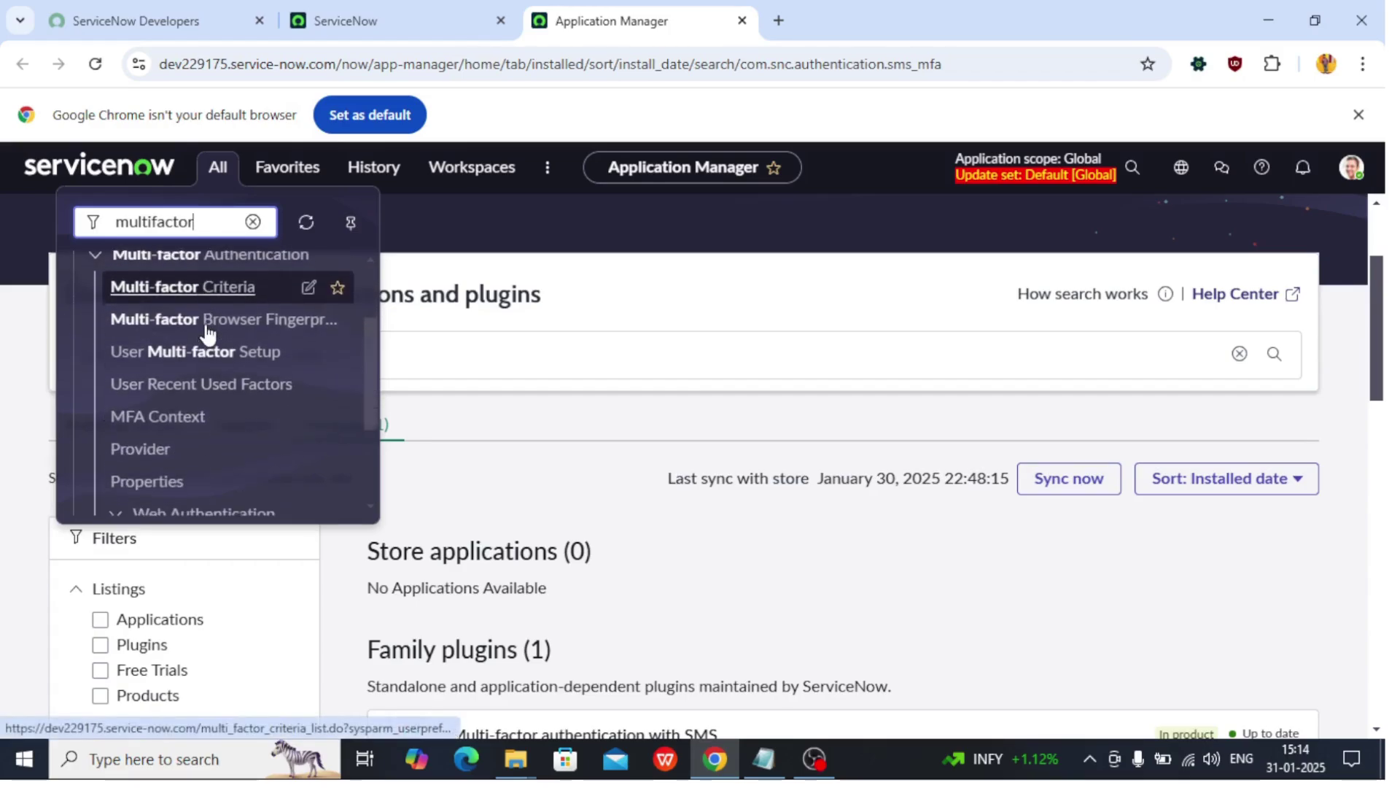
{"action": "scroll", "coordinate": [205, 330], "scroll_direction": "down", "scroll_amount": 1}
{"action": "middle_click", "coordinate": [136, 434]}
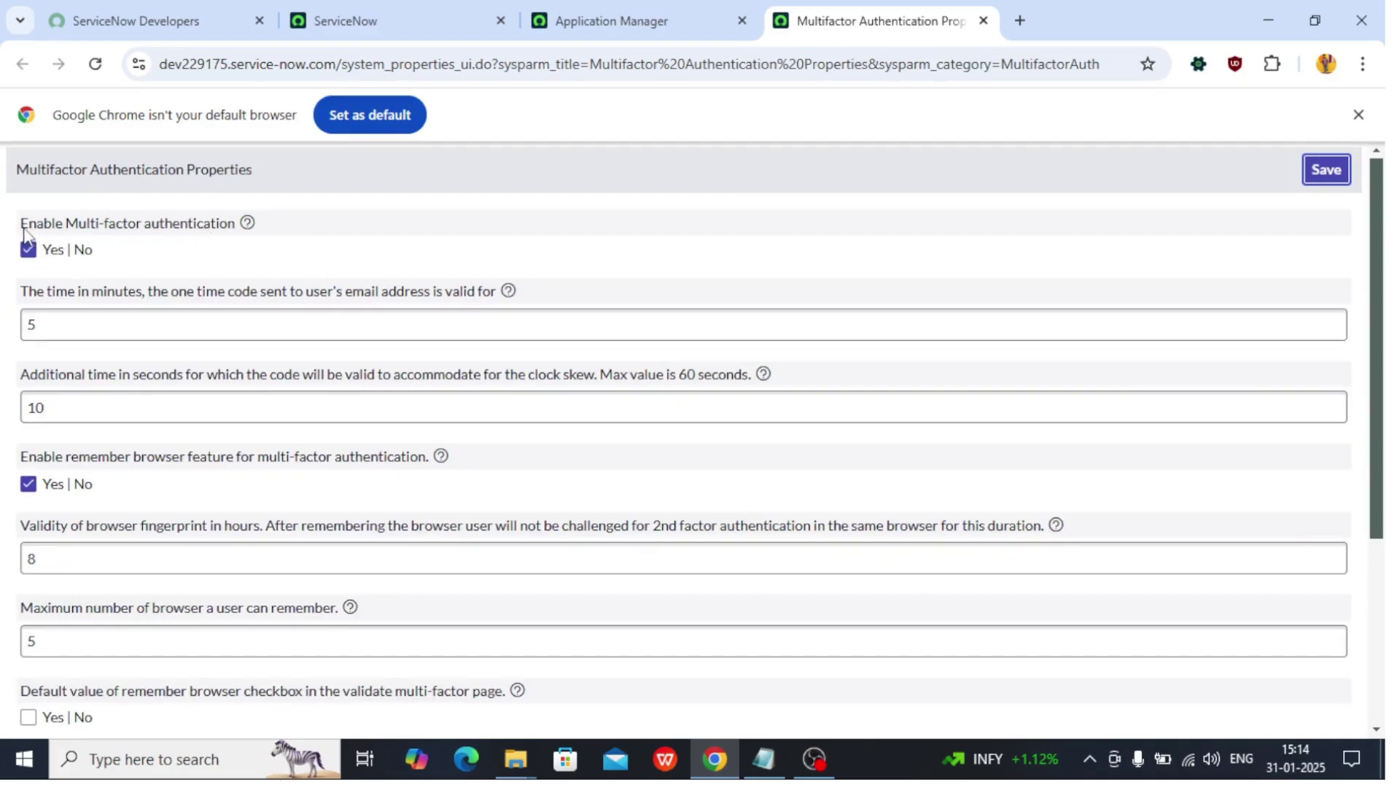
{"action": "left_click_drag", "start_coordinate": [20, 224], "coordinate": [239, 223]}
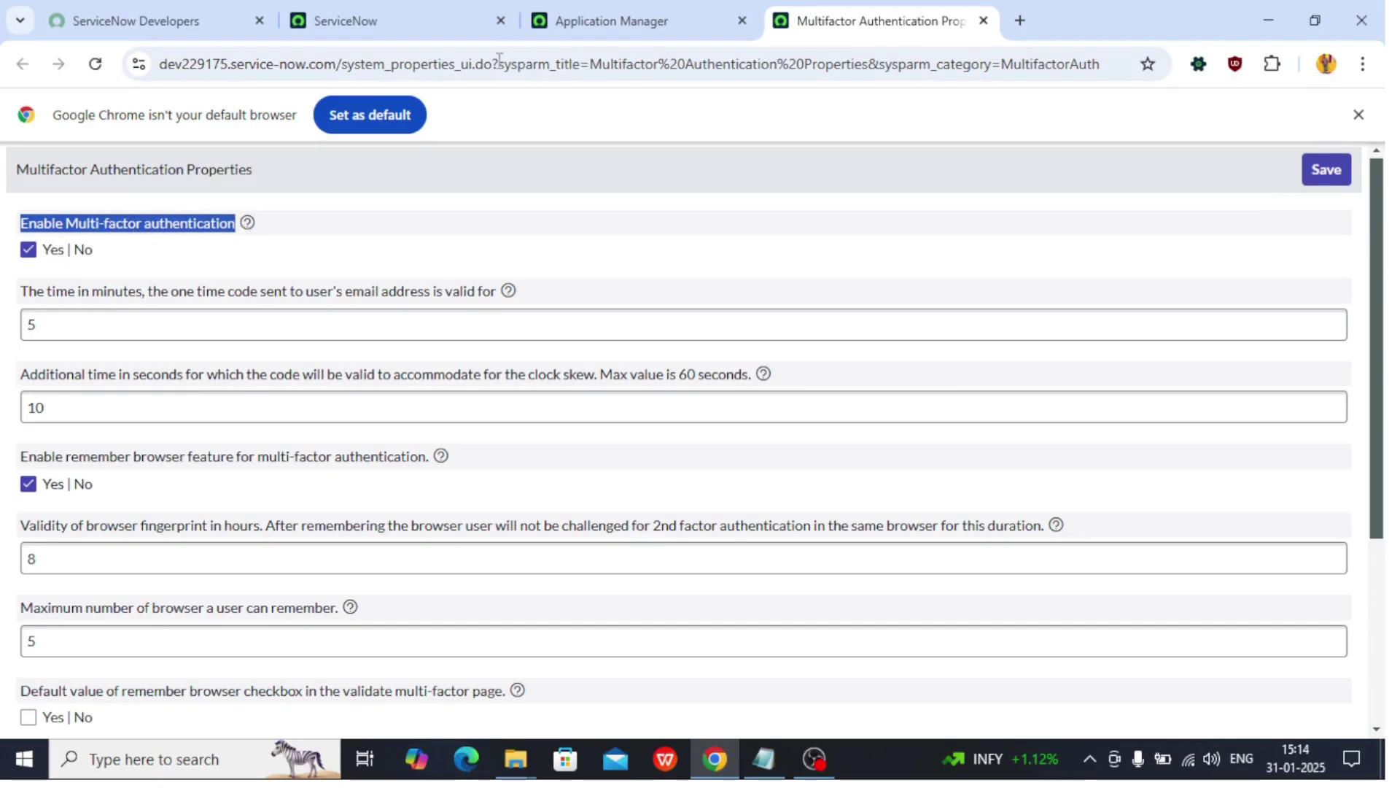
Back on the main tab, browse navigator modules matching 'Multifactor authe', then type sys_user.list.
{"action": "left_click", "coordinate": [467, 15]}
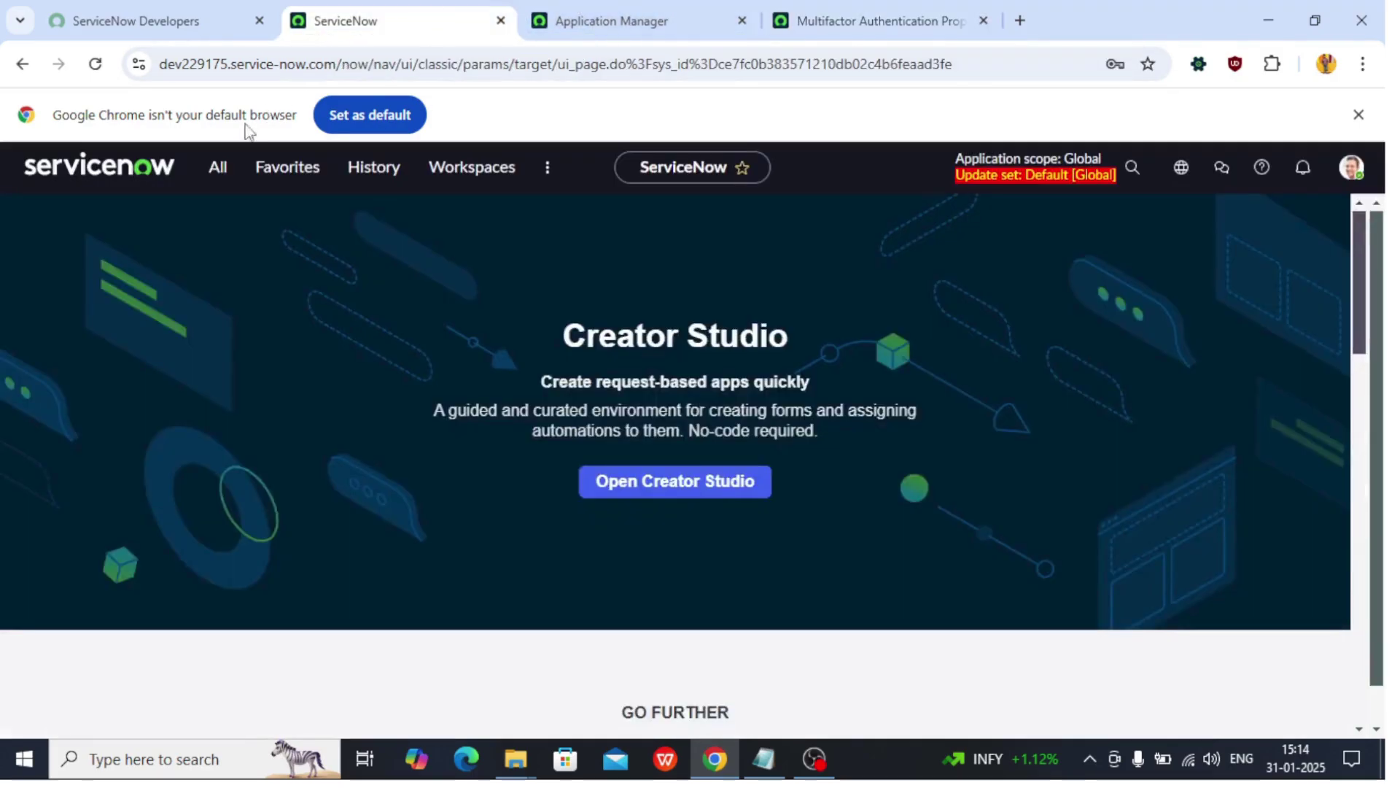
{"action": "left_click", "coordinate": [217, 172]}
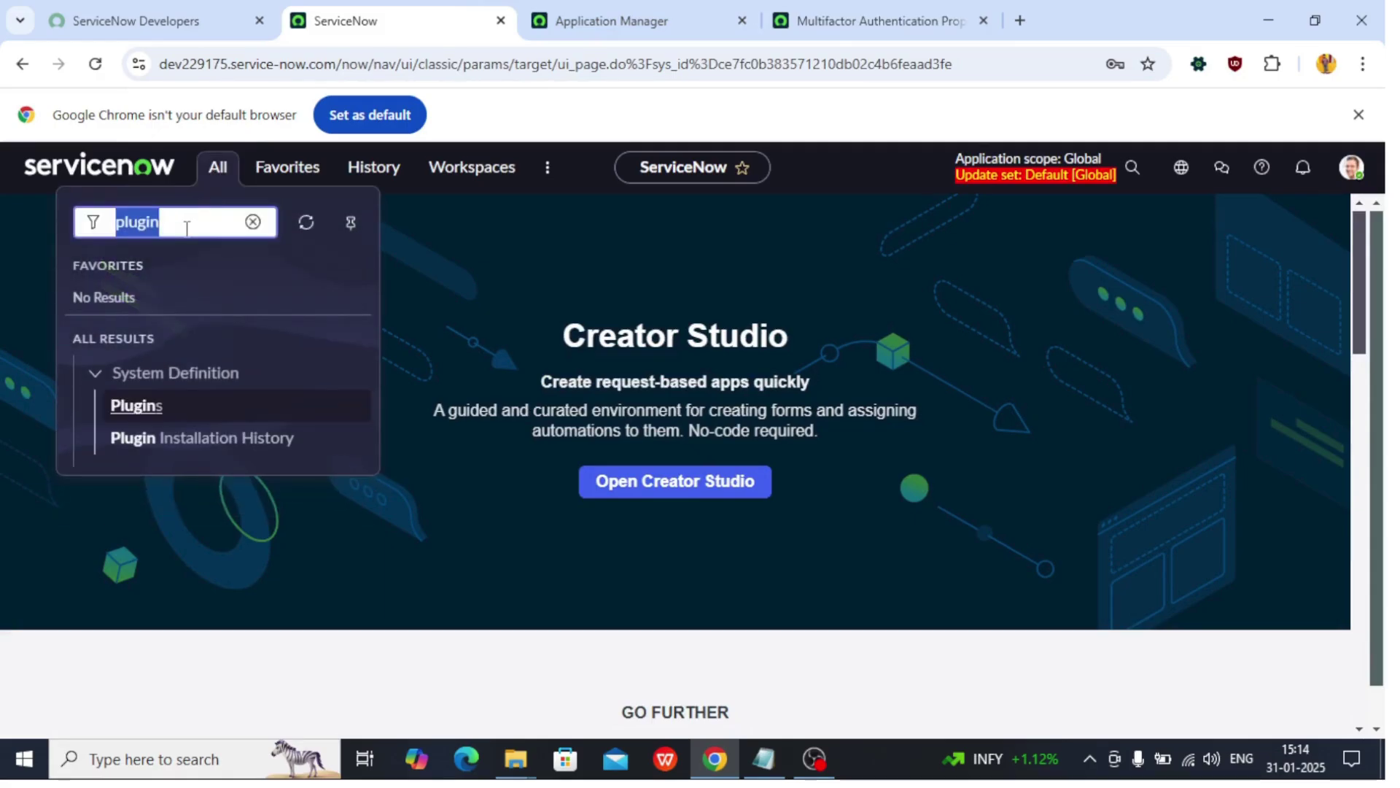
{"action": "key", "text": "BackSpace"}
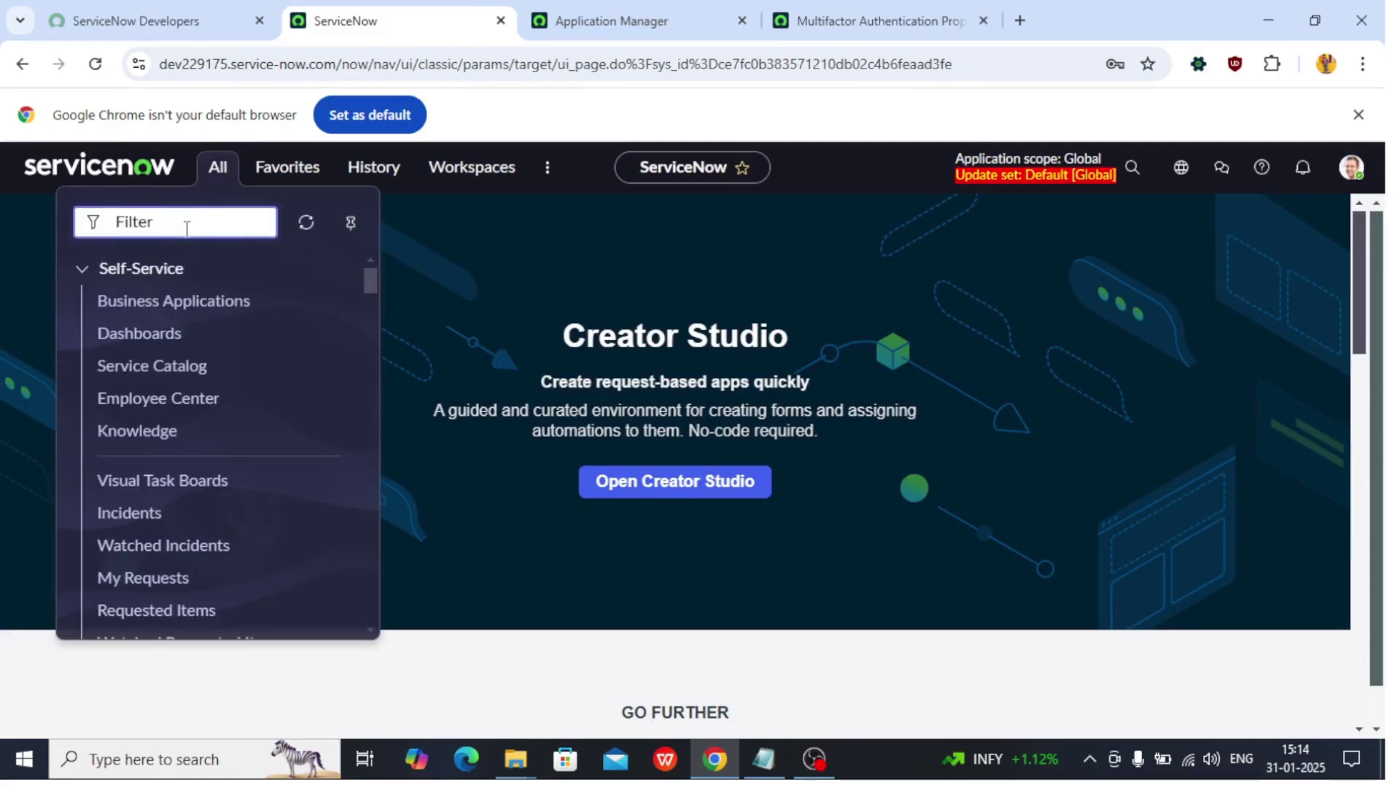
{"action": "type", "text": "Mulf"}
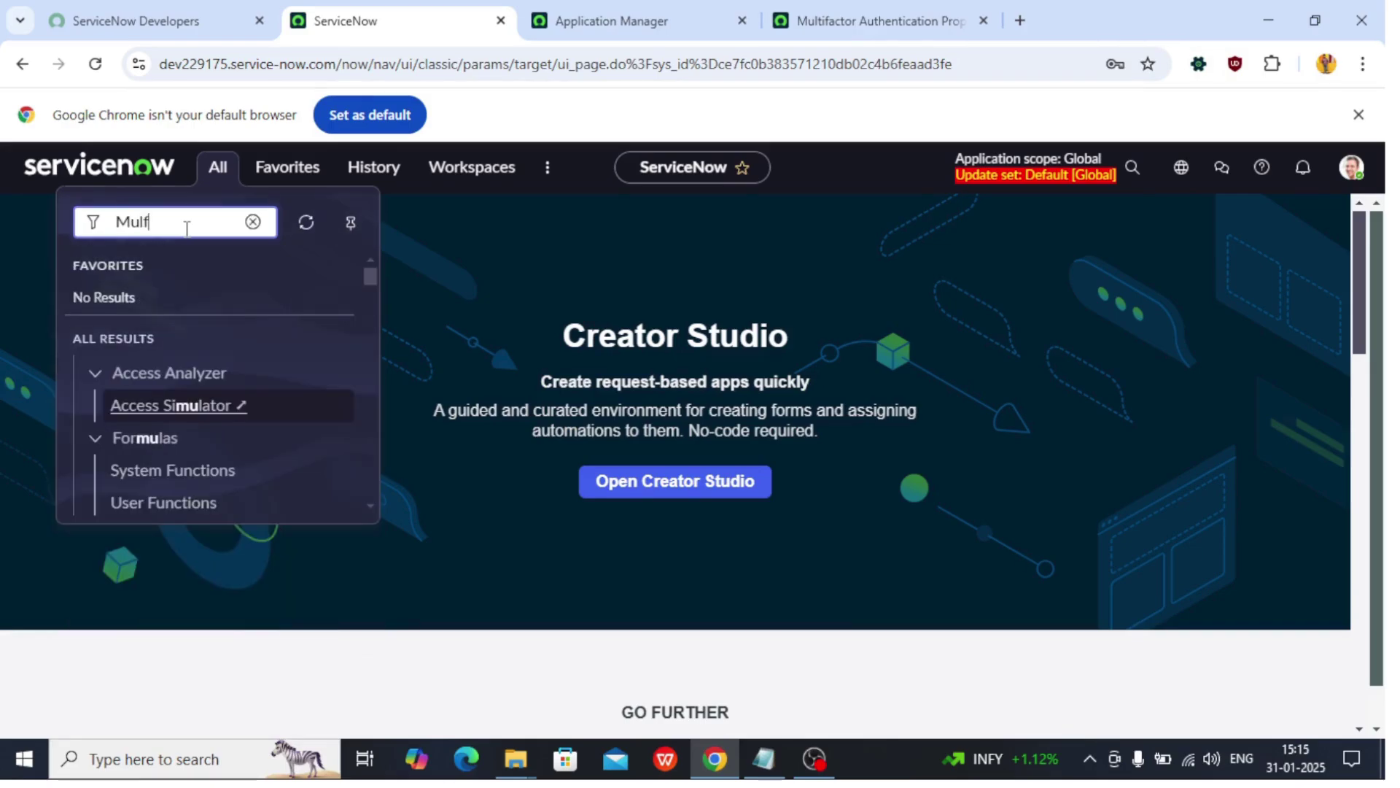
{"action": "type", "text": "ti"}
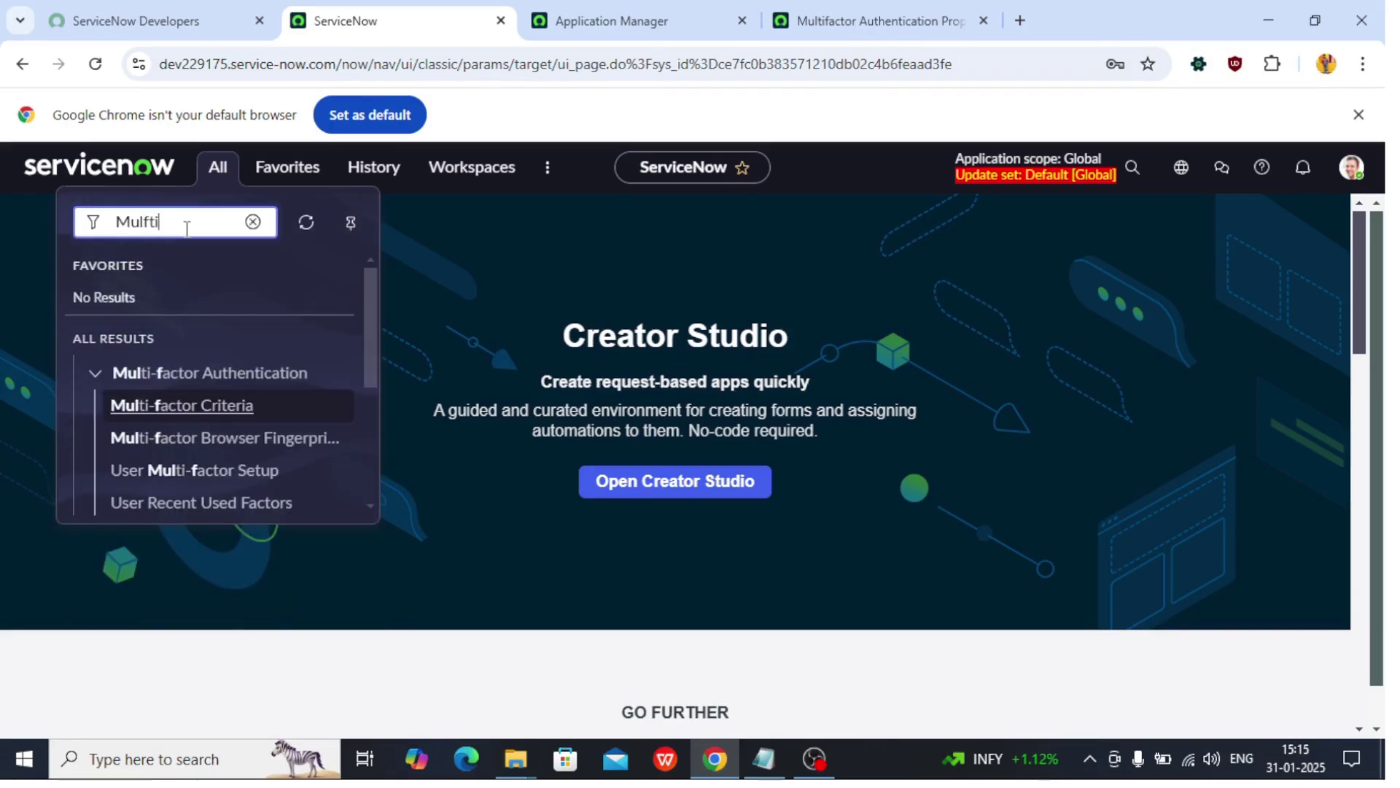
{"action": "key", "text": "BackSpace"}
{"action": "key", "text": "BackSpace"}
{"action": "key", "text": "BackSpace"}
{"action": "type", "text": "ti"}
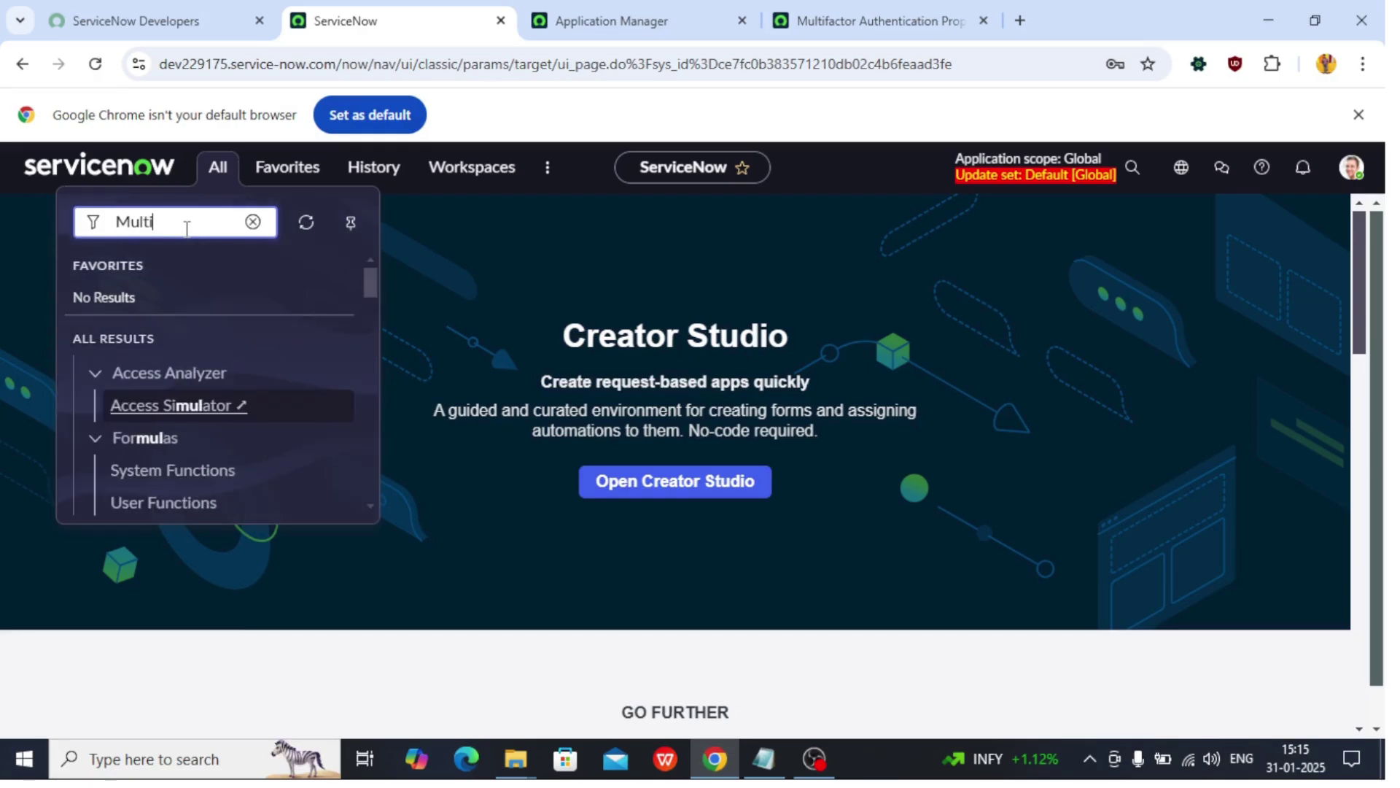
{"action": "type", "text": "fact"}
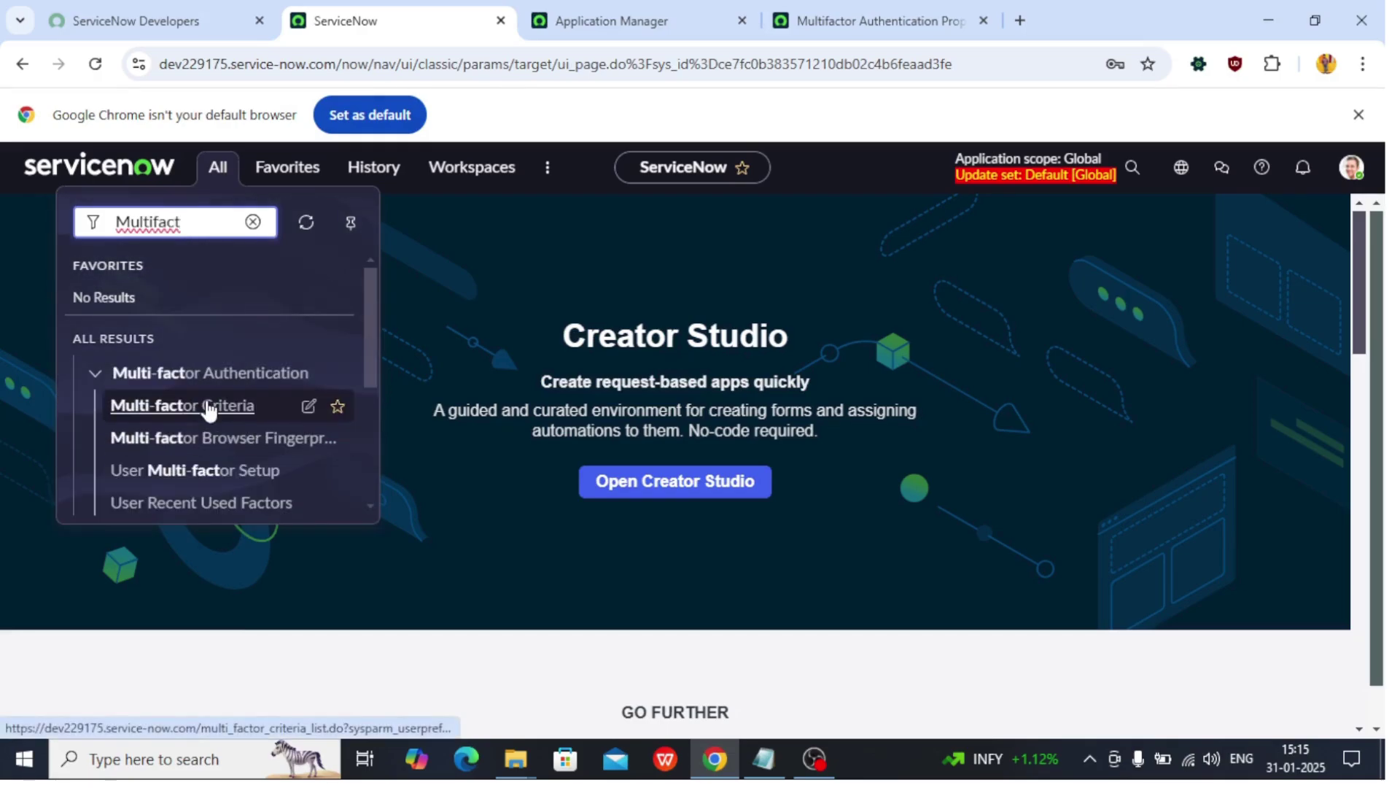
{"action": "type", "text": "or"}
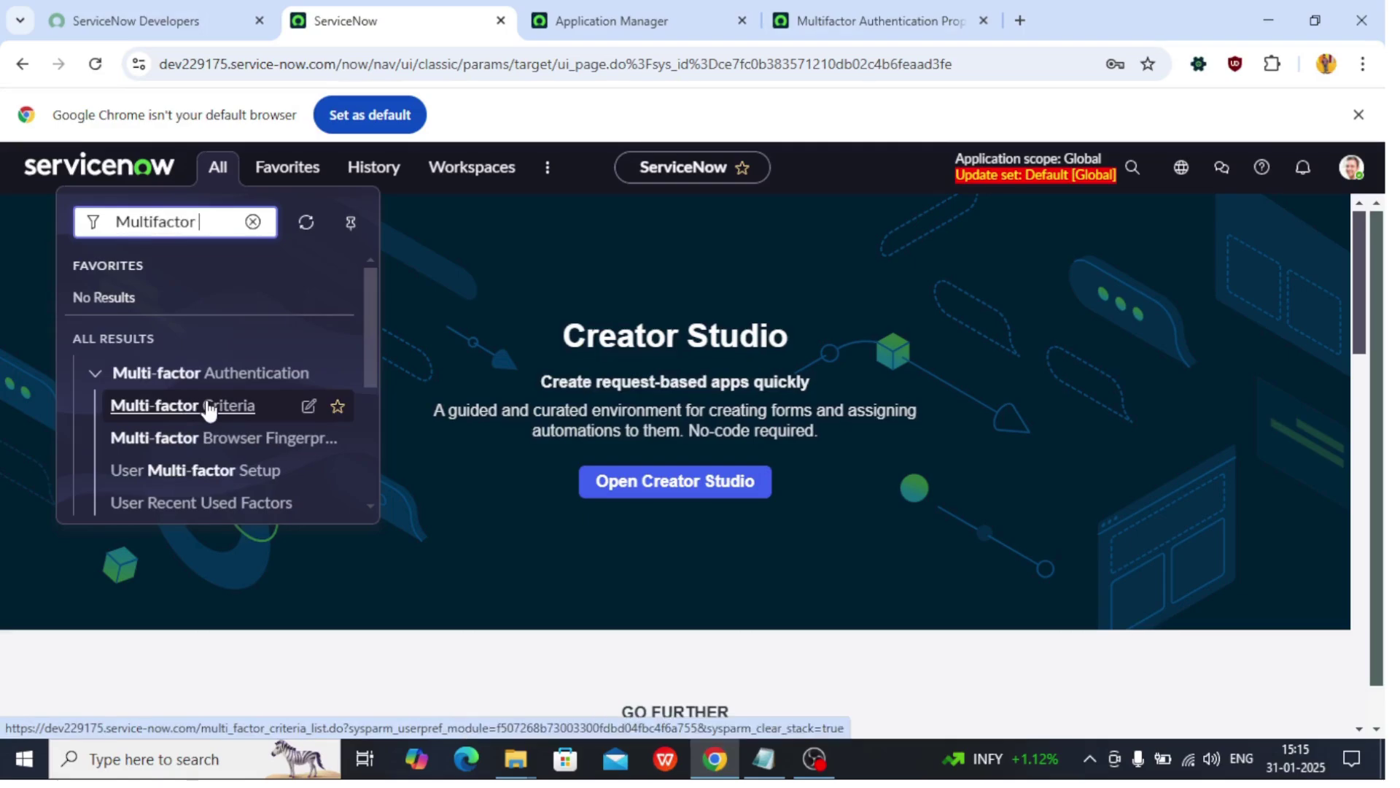
{"action": "type", "text": " authe"}
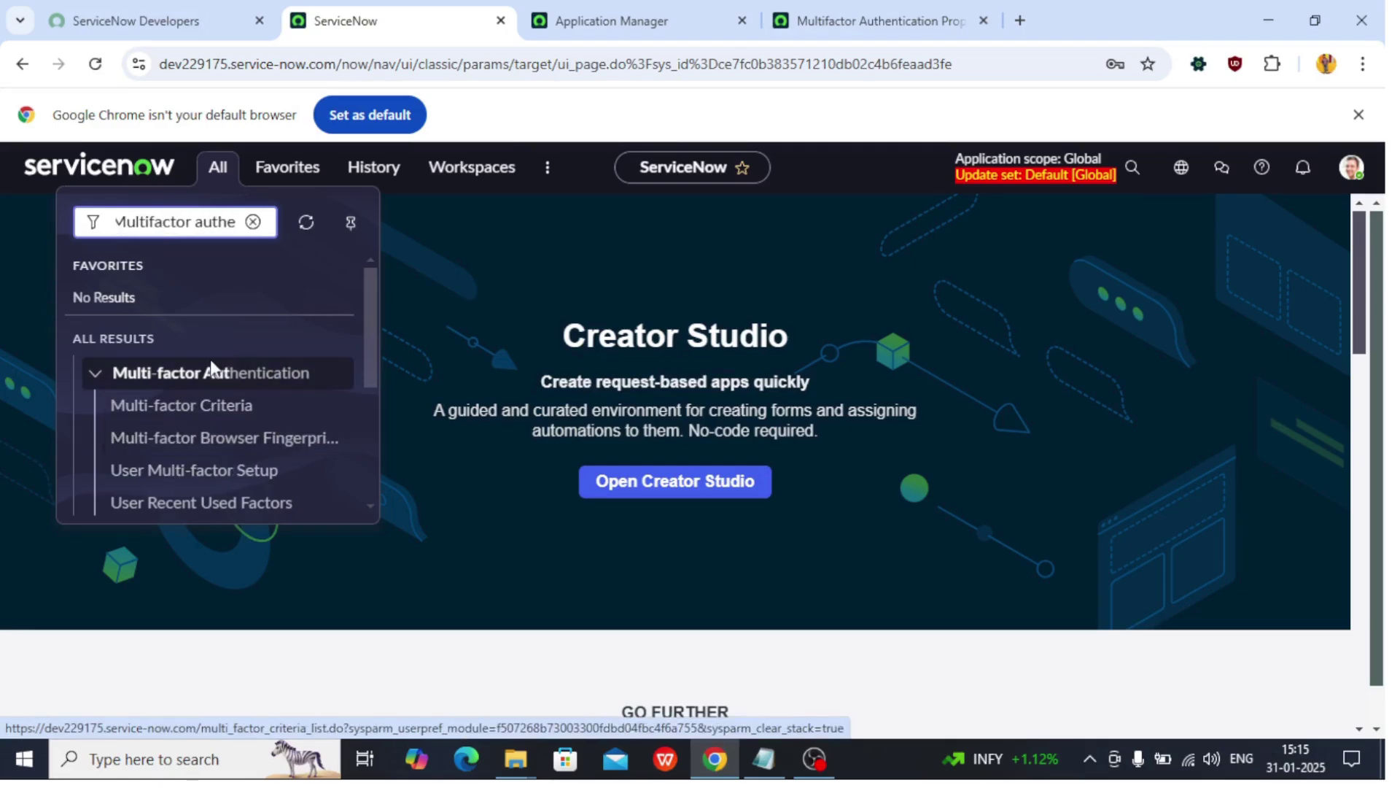
{"action": "scroll", "coordinate": [226, 412], "scroll_direction": "down", "scroll_amount": 1}
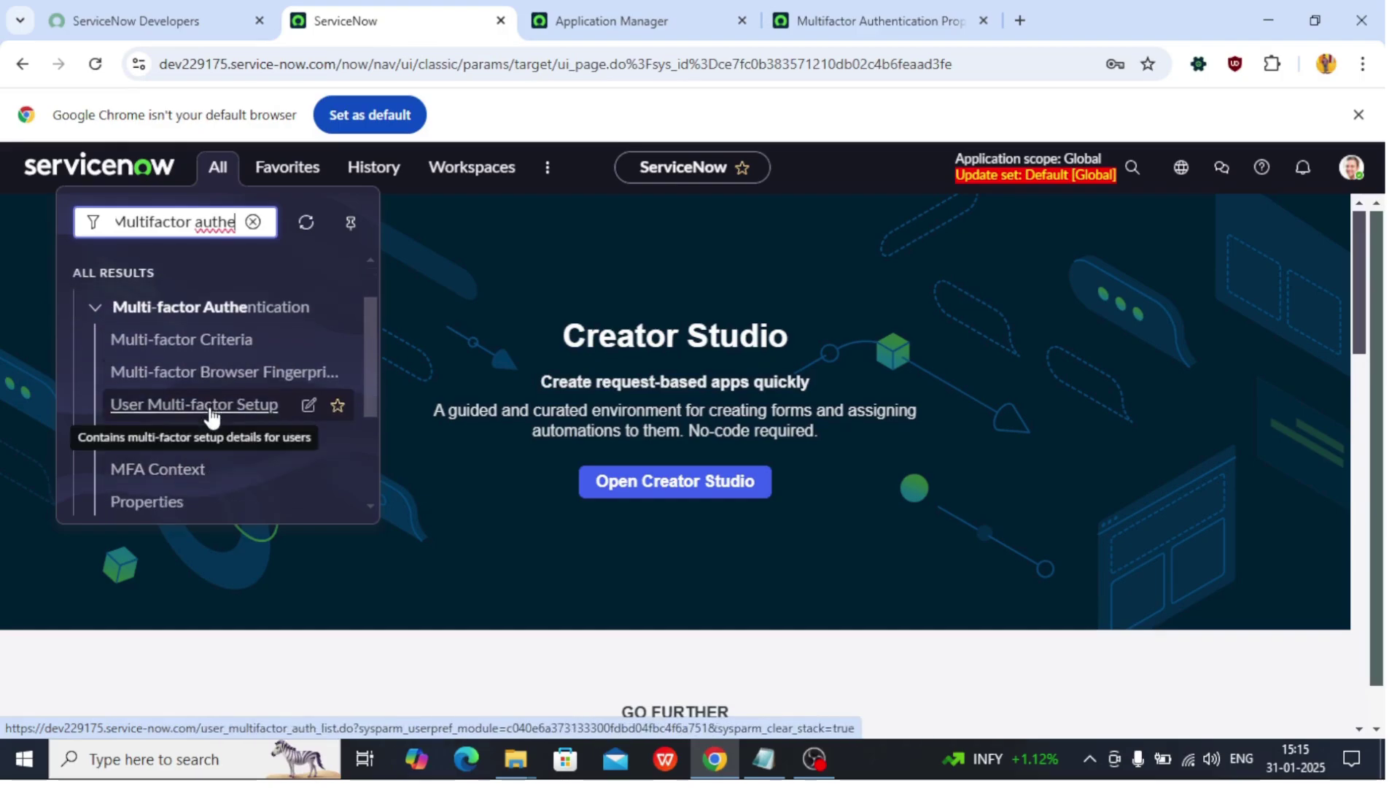
{"action": "scroll", "coordinate": [212, 409], "scroll_direction": "down", "scroll_amount": 1}
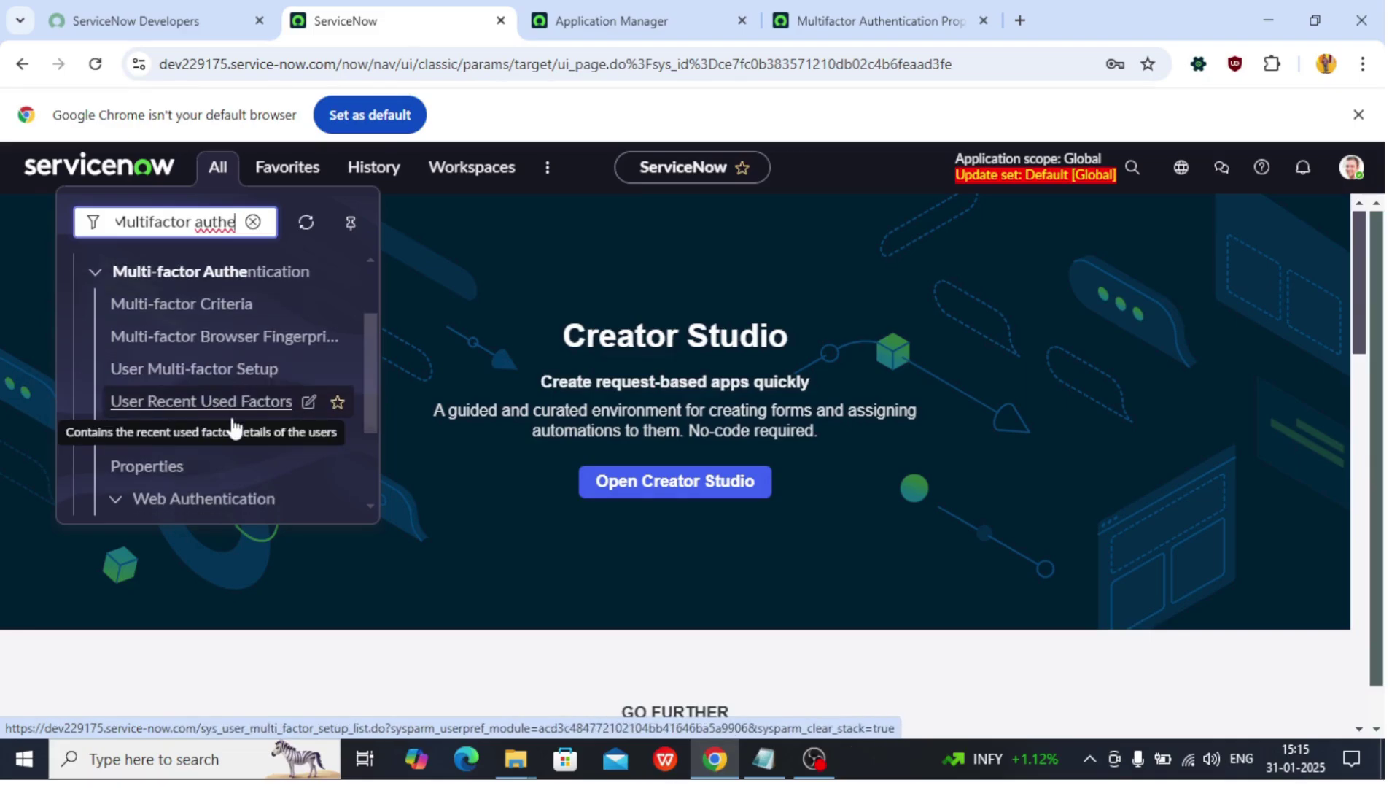
{"action": "scroll", "coordinate": [226, 401], "scroll_direction": "down", "scroll_amount": 1}
{"action": "scroll", "coordinate": [212, 350], "scroll_direction": "up", "scroll_amount": 2}
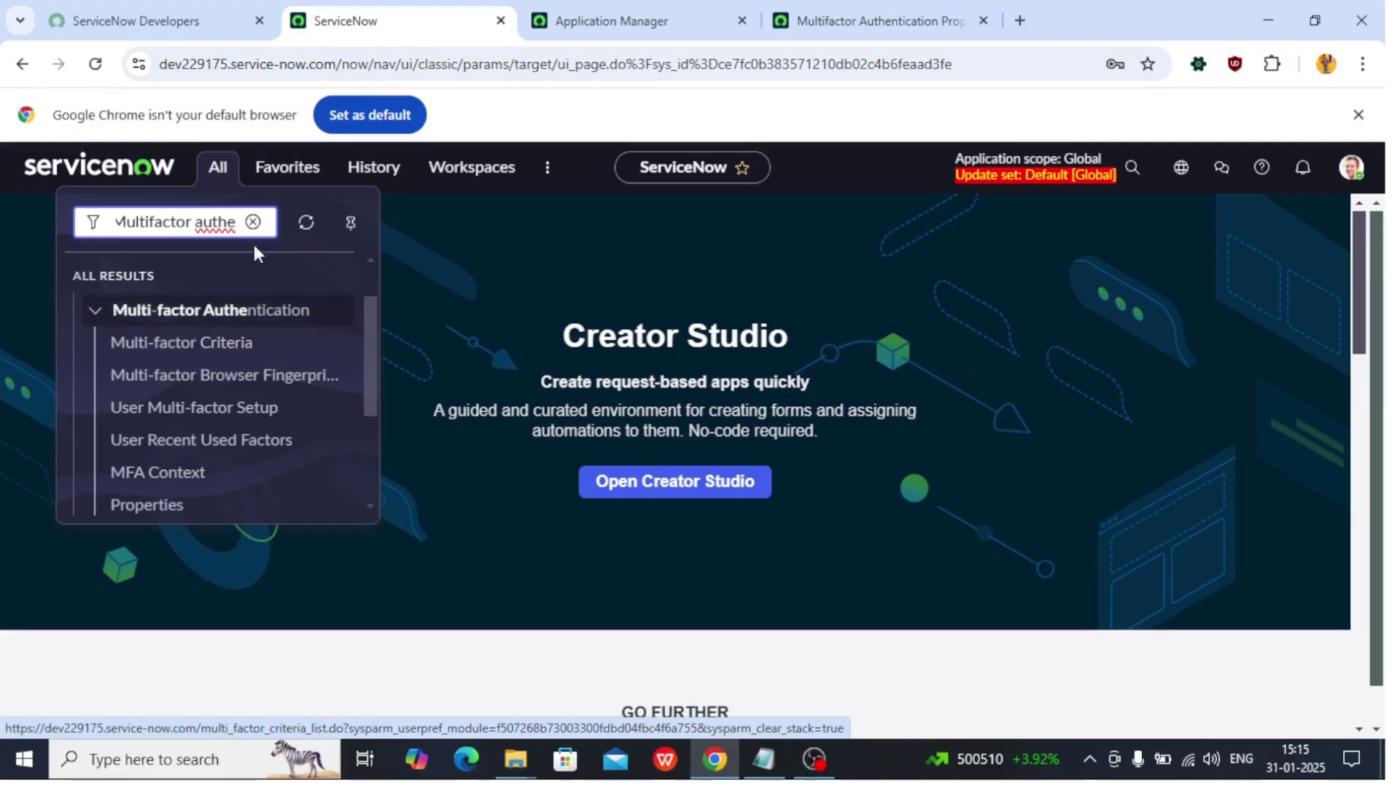
{"action": "left_click", "coordinate": [254, 221]}
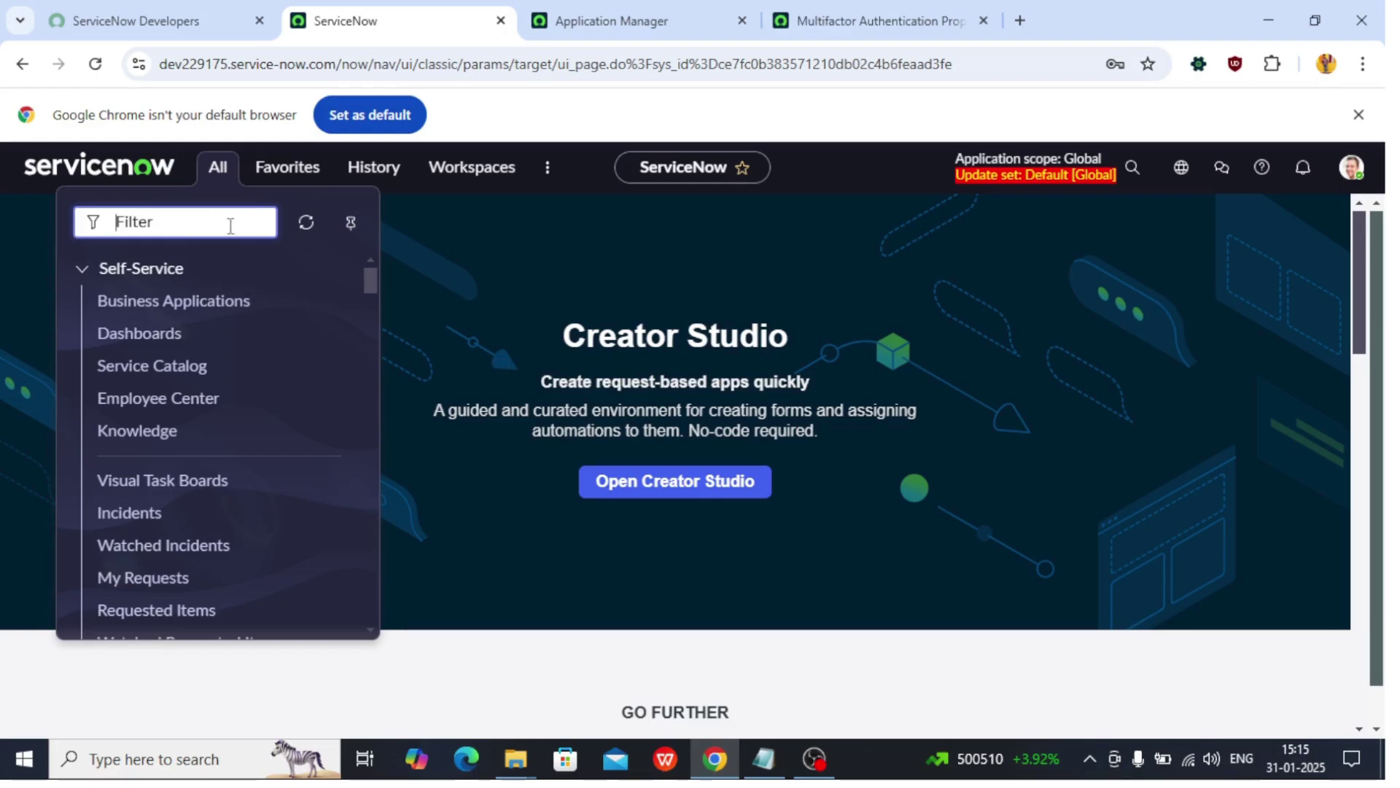
{"action": "type", "text": "sys"}
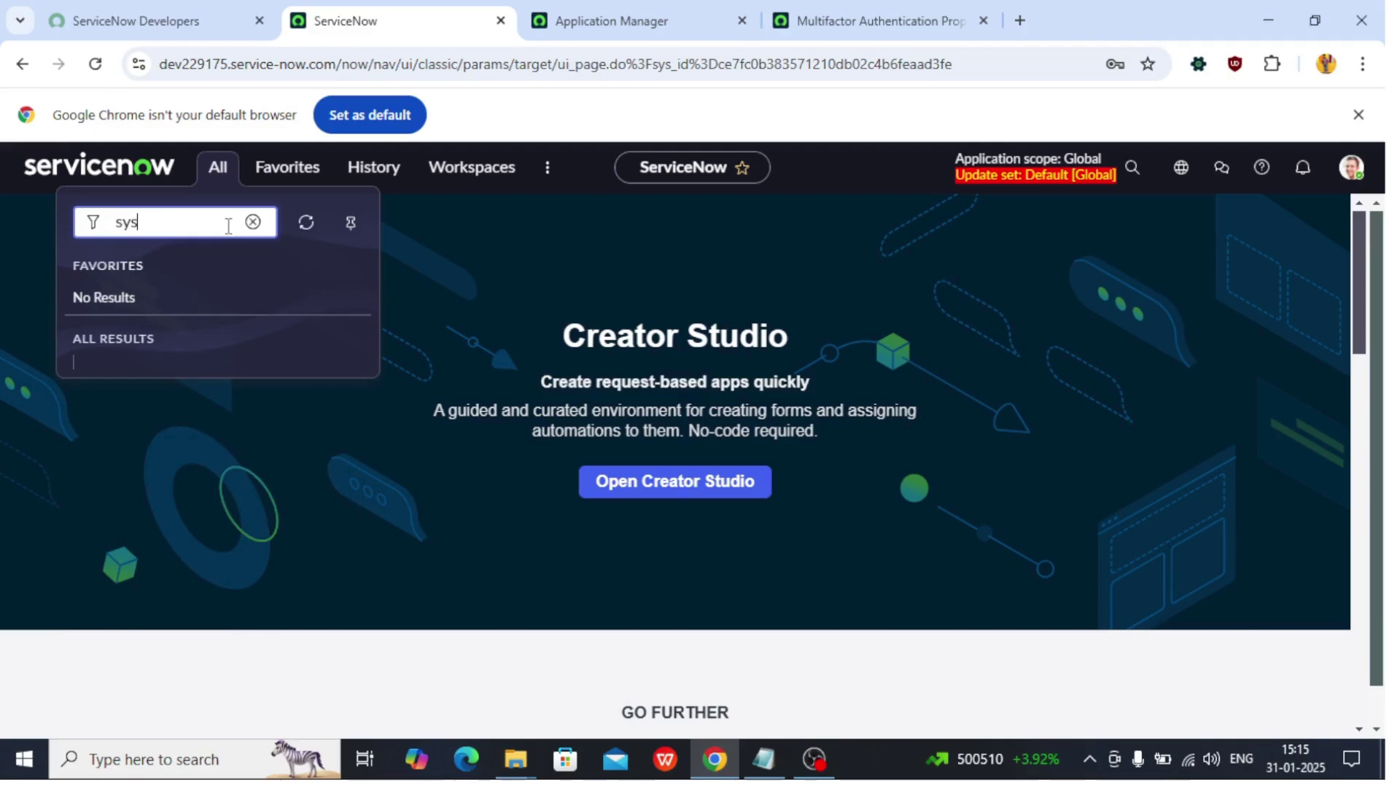
{"action": "type", "text": "_user"}
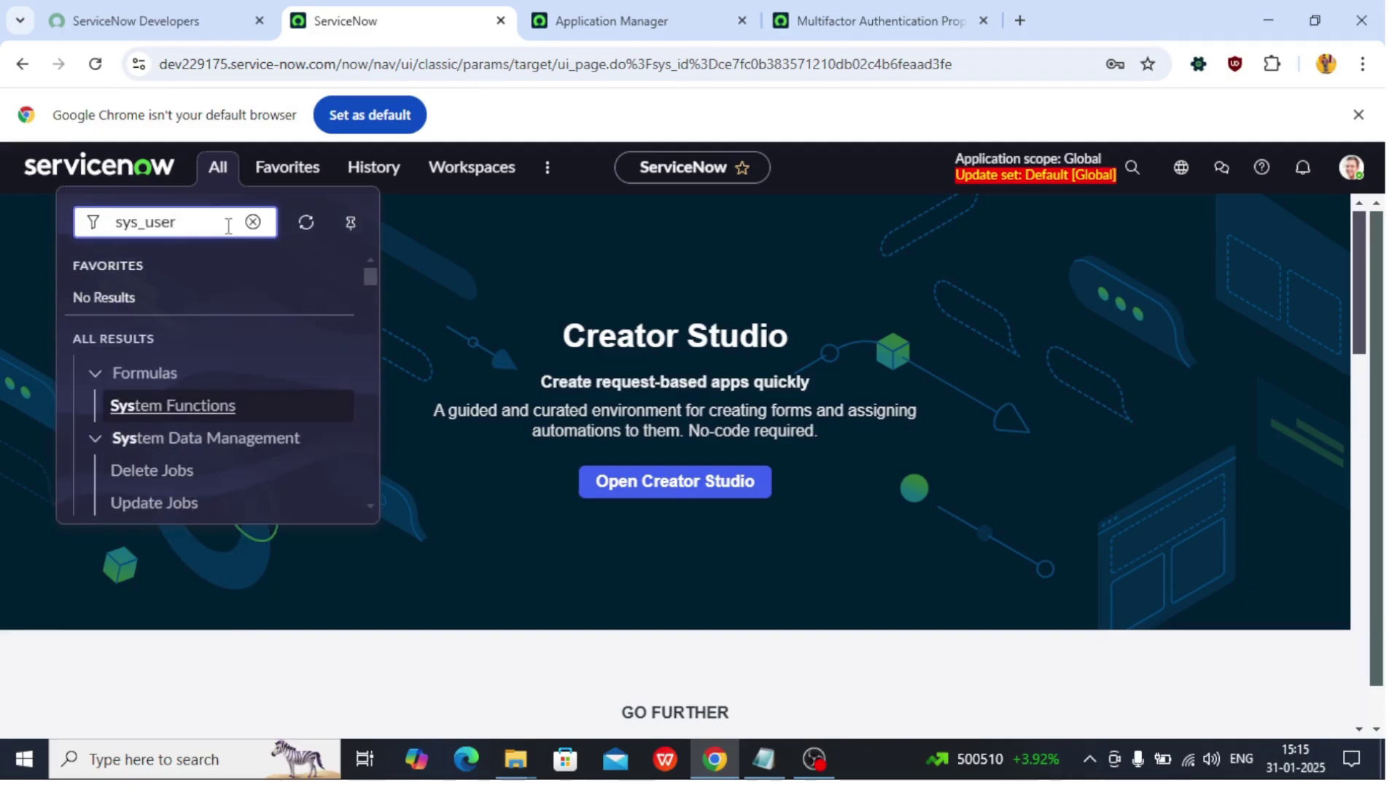
{"action": "type", "text": ".list"}
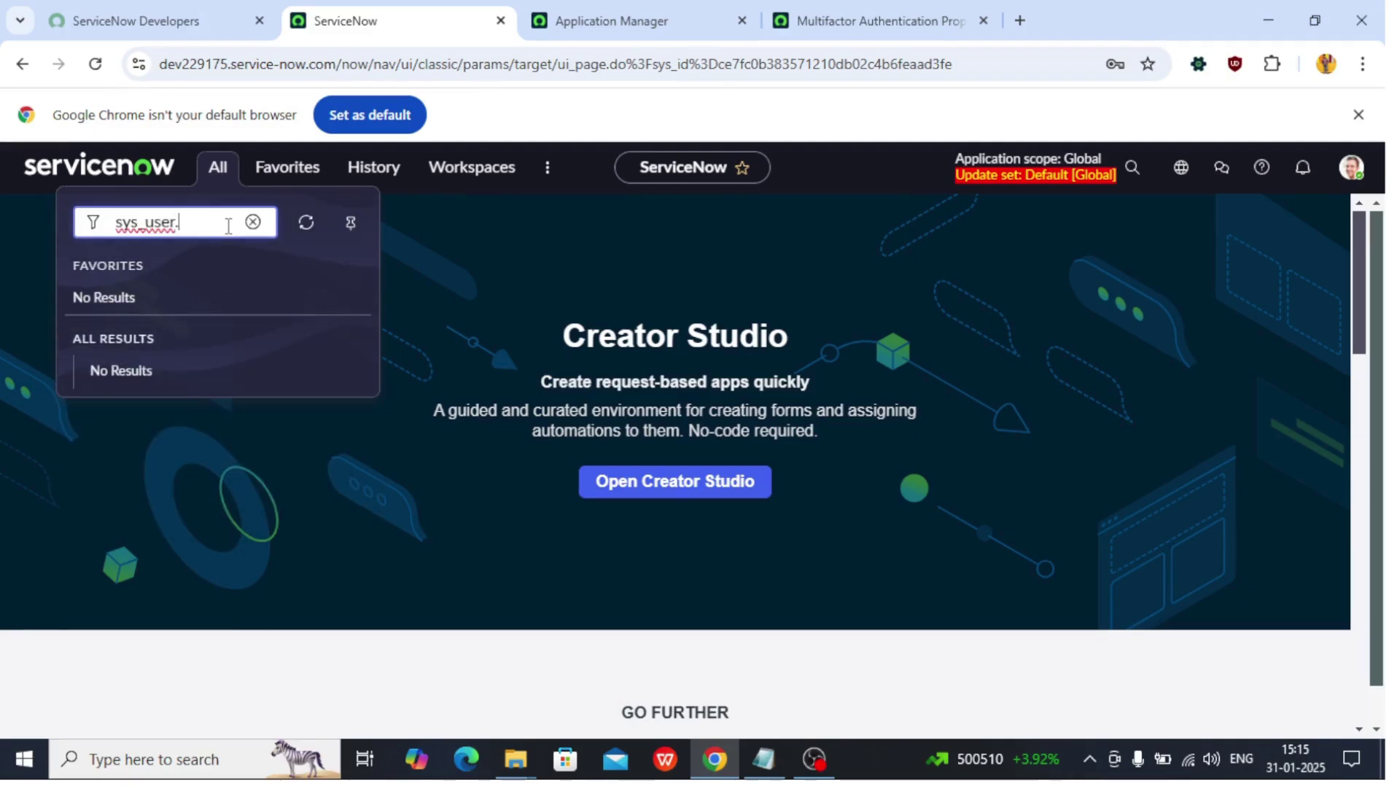
Open sys_user.LIST, filter User ID to admin, and open the admin record in a new tab.
{"action": "key", "text": "BackSpace"}
{"action": "key", "text": "BackSpace"}
{"action": "key", "text": "BackSpace"}
{"action": "key", "text": "BackSpace"}
{"action": "key", "text": "BackSpace"}
{"action": "type", "text": ".LIST"}
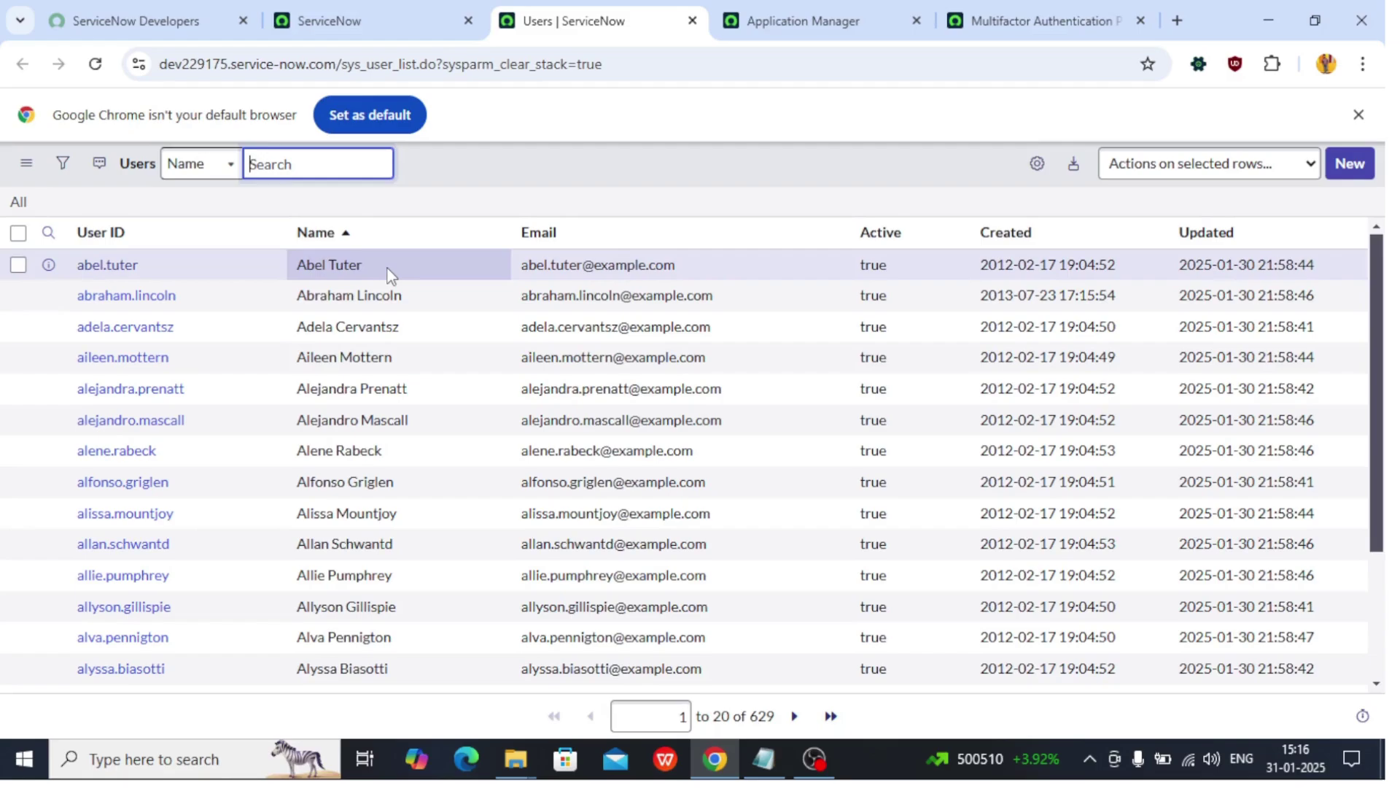
{"action": "left_click", "coordinate": [48, 232]}
{"action": "type", "text": "admin"}
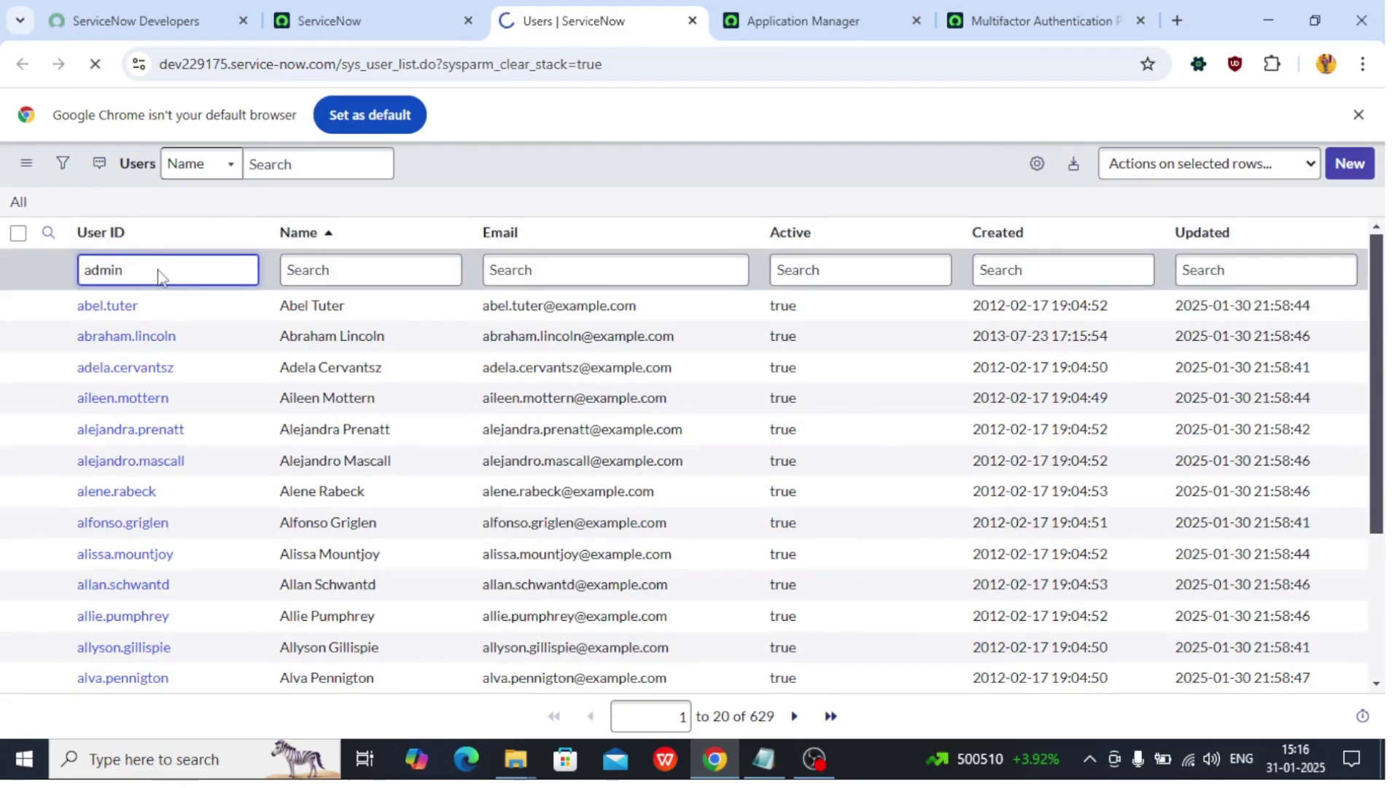
{"action": "key", "text": "Return"}
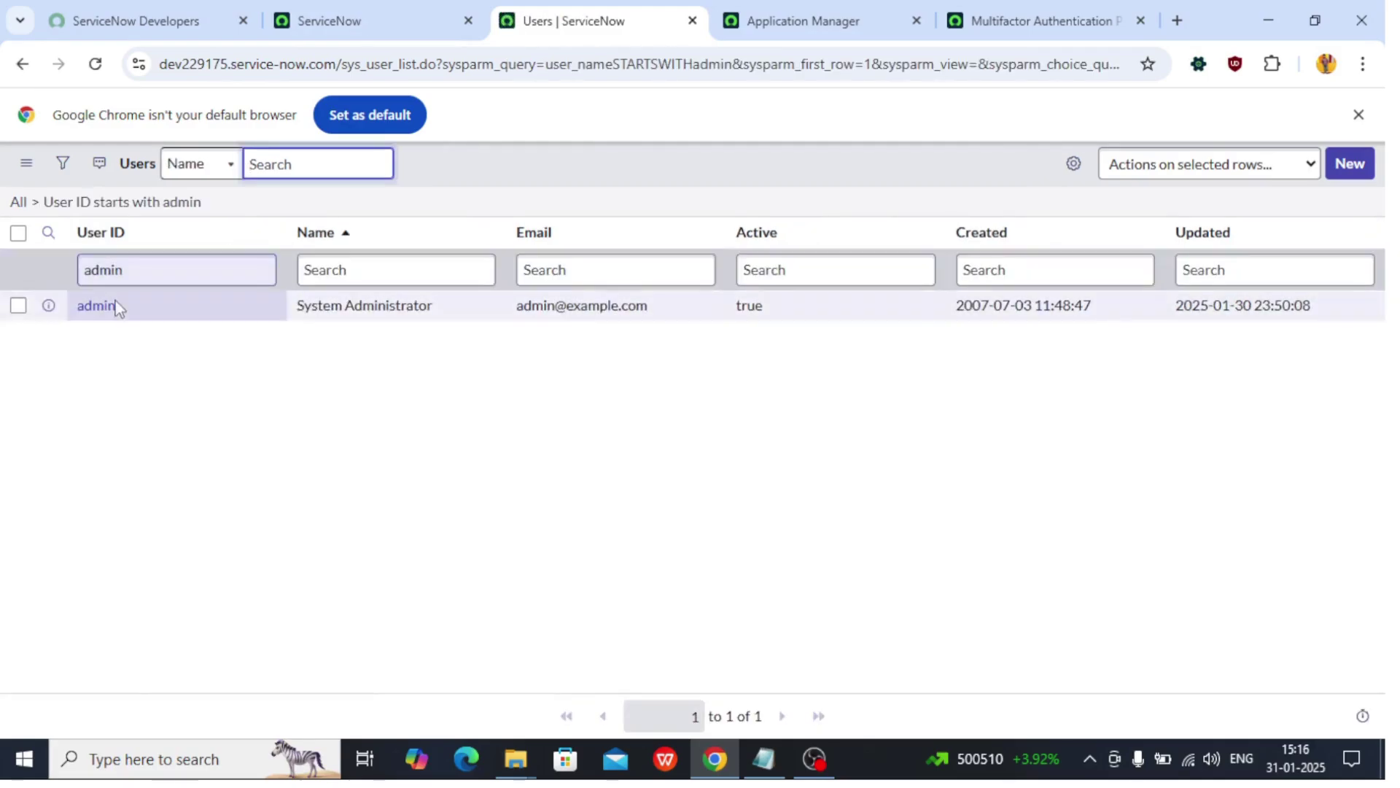
{"action": "middle_click", "coordinate": [117, 307]}
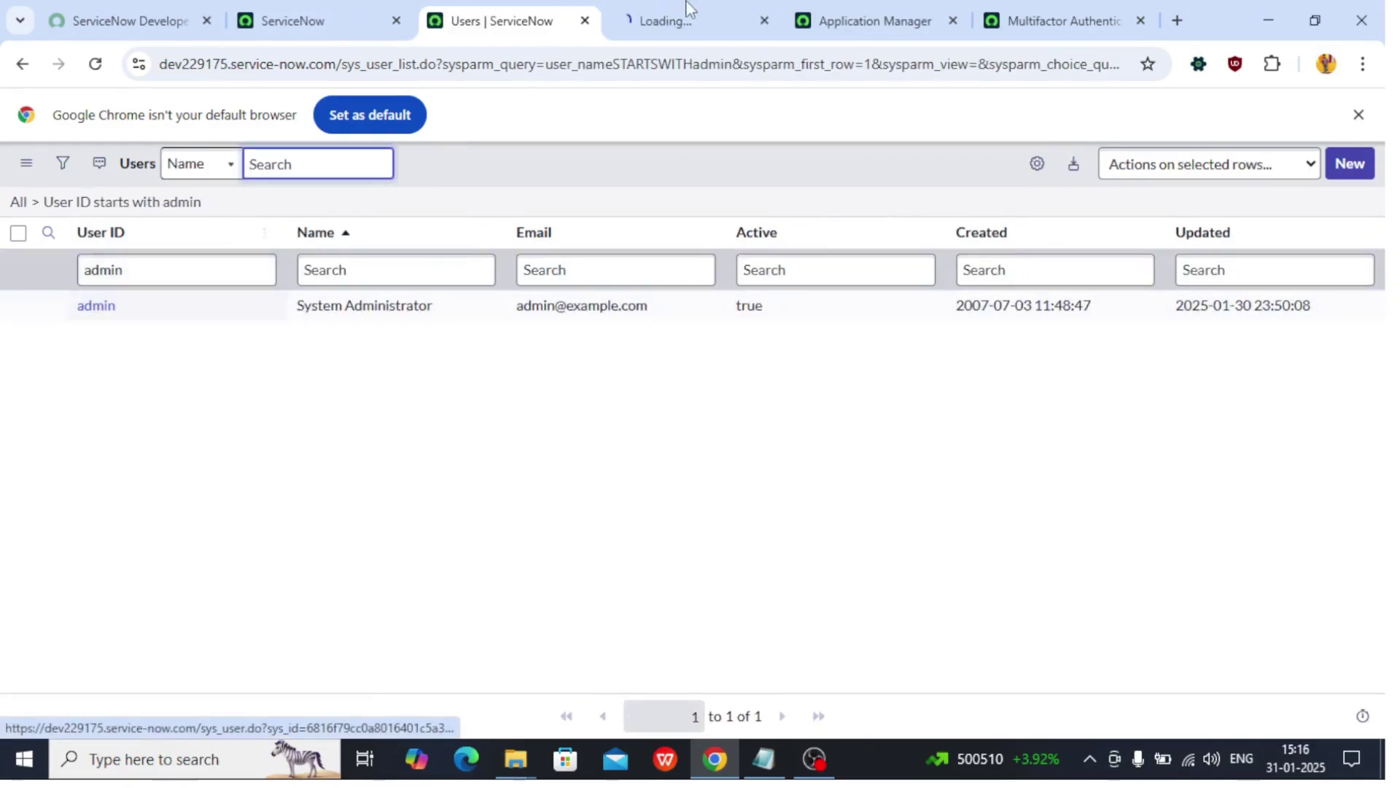
{"action": "left_click", "coordinate": [734, 10]}
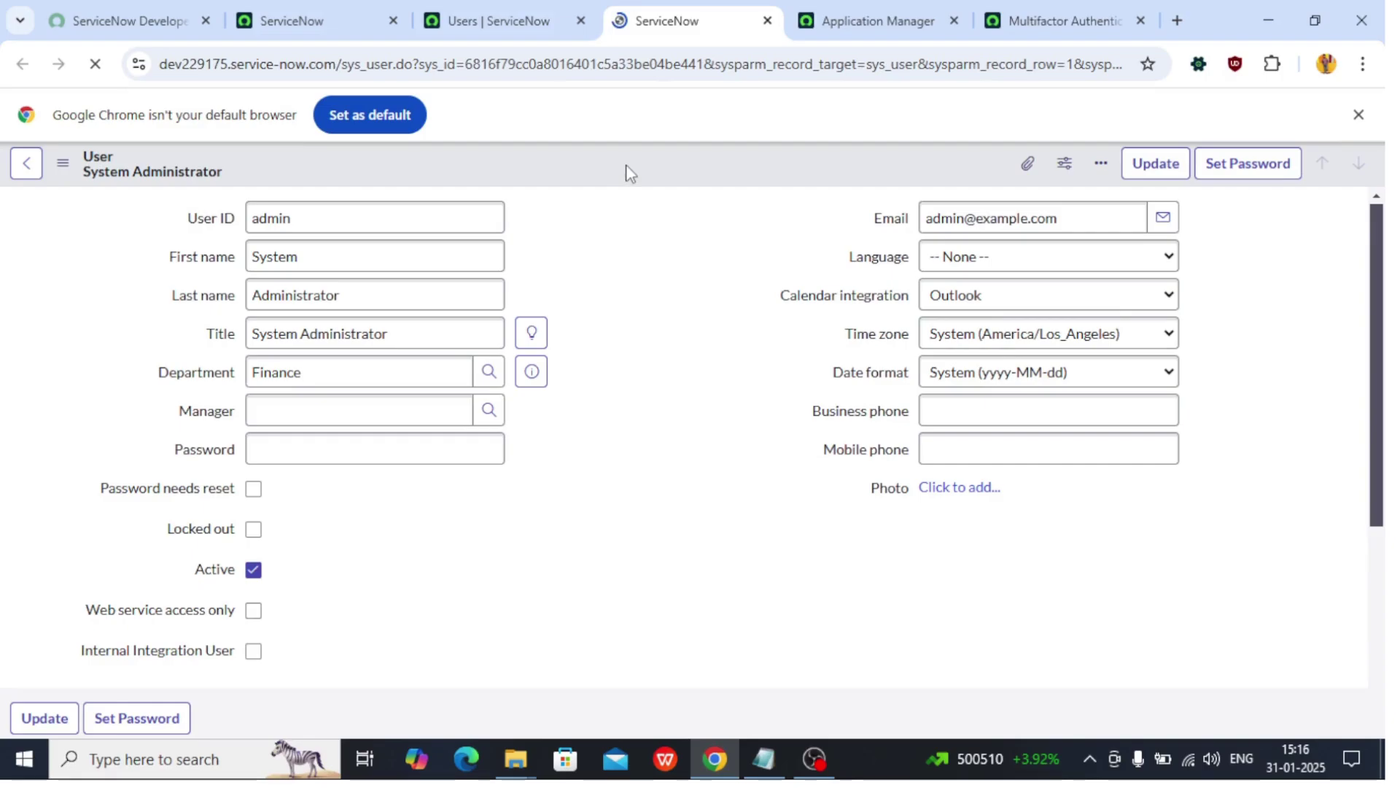
Use the admin record's Configure Multi-factor Authentication related link.
{"action": "scroll", "coordinate": [622, 313], "scroll_direction": "down", "scroll_amount": 3}
{"action": "scroll", "coordinate": [622, 318], "scroll_direction": "down", "scroll_amount": 3}
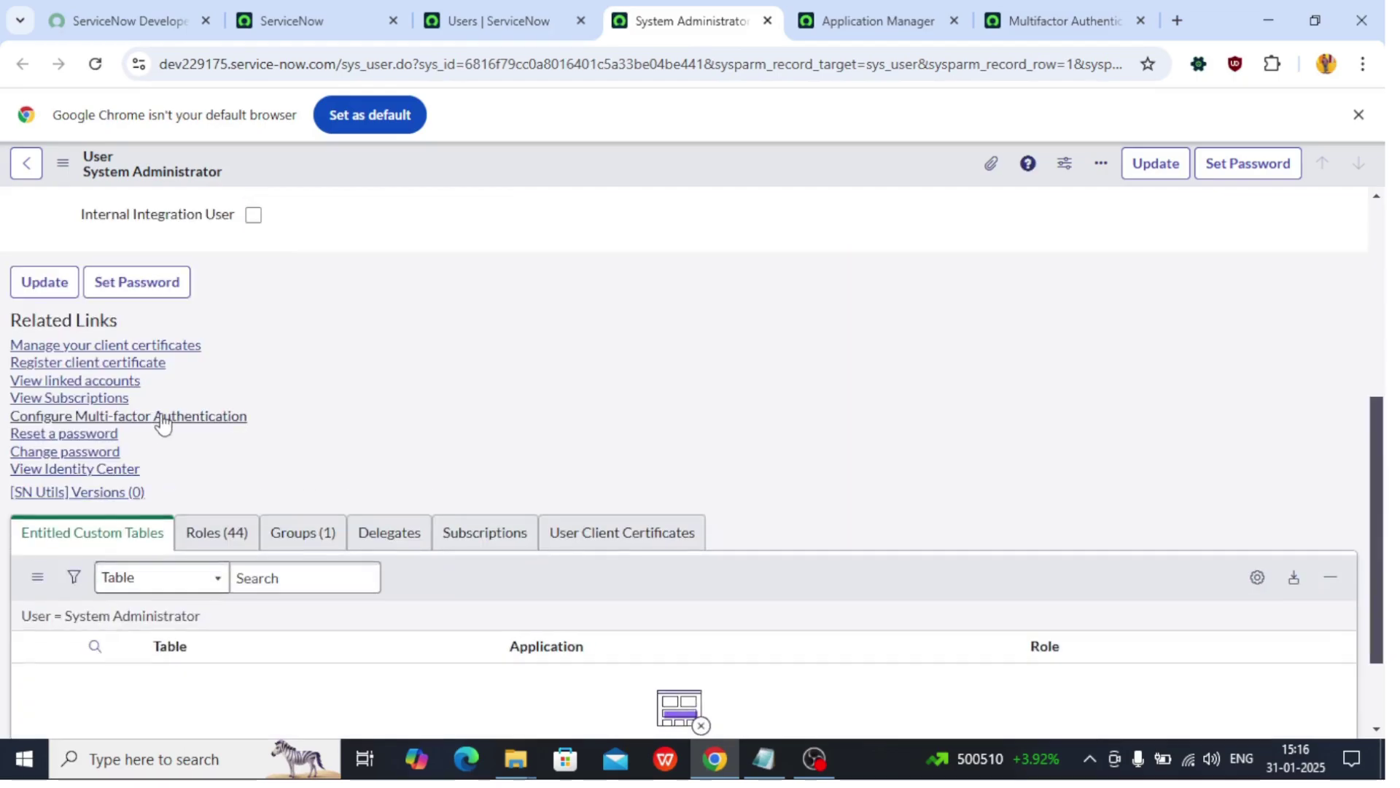
{"action": "left_click", "coordinate": [162, 422]}
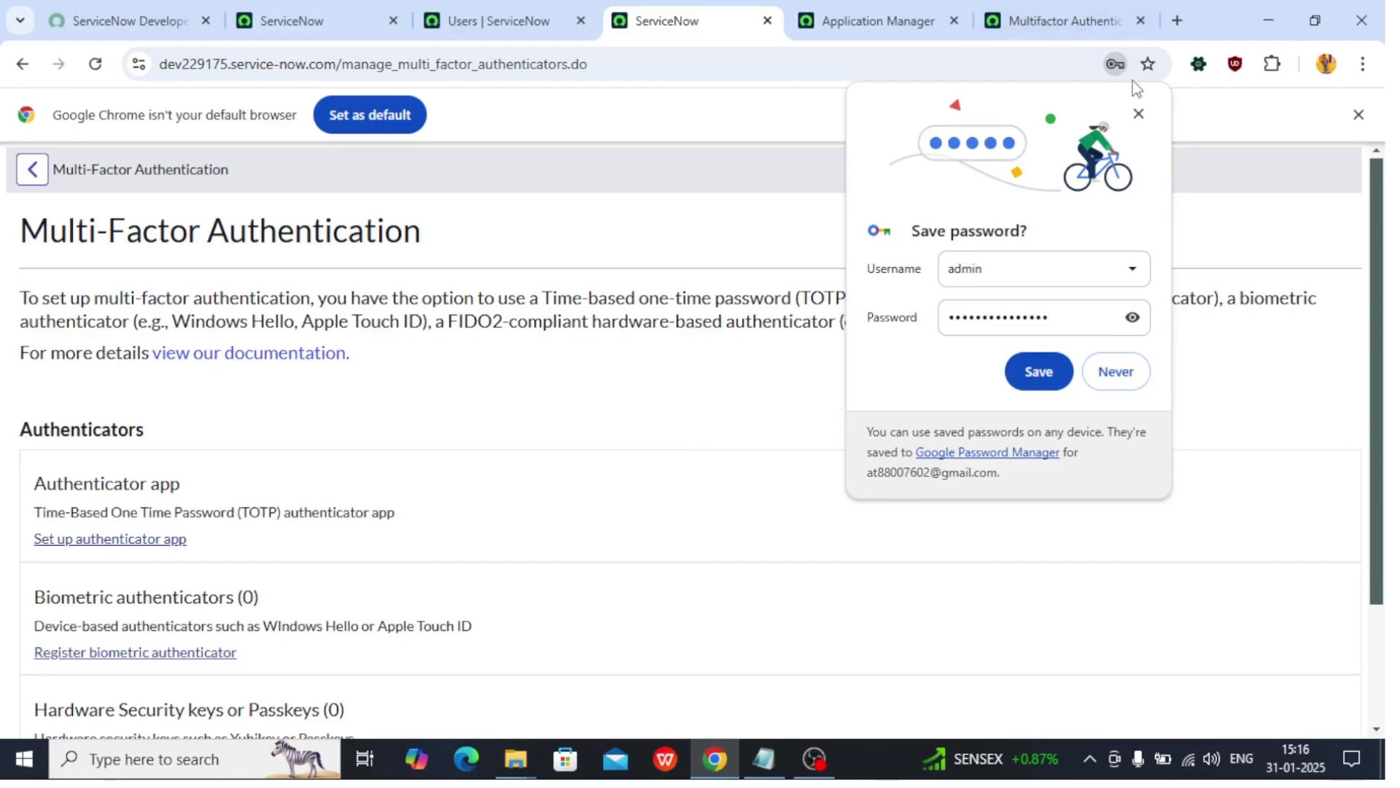
Dismiss Chrome's Save password prompt and review the TOTP authenticator app description.
{"action": "left_click", "coordinate": [1139, 114]}
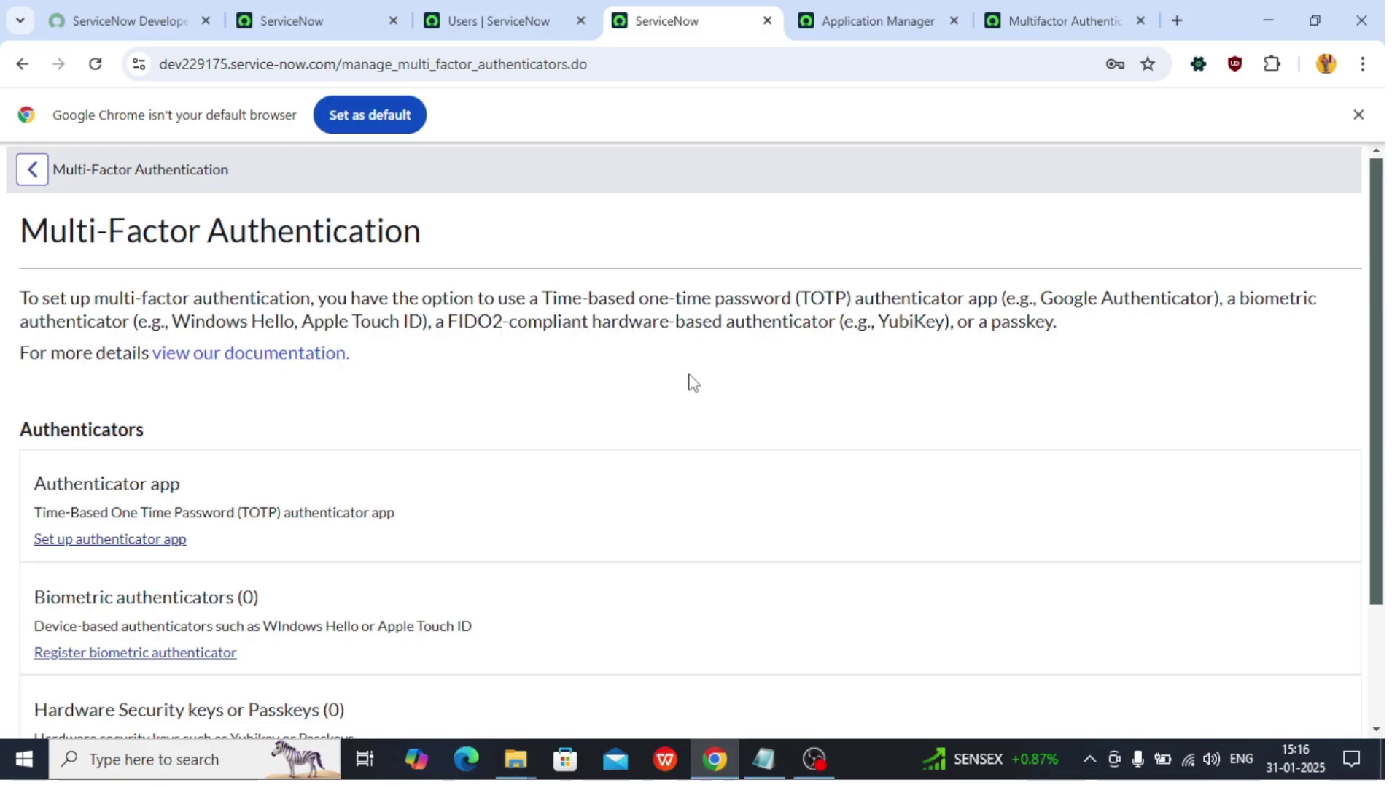
{"action": "scroll", "coordinate": [692, 382], "scroll_direction": "down", "scroll_amount": 3}
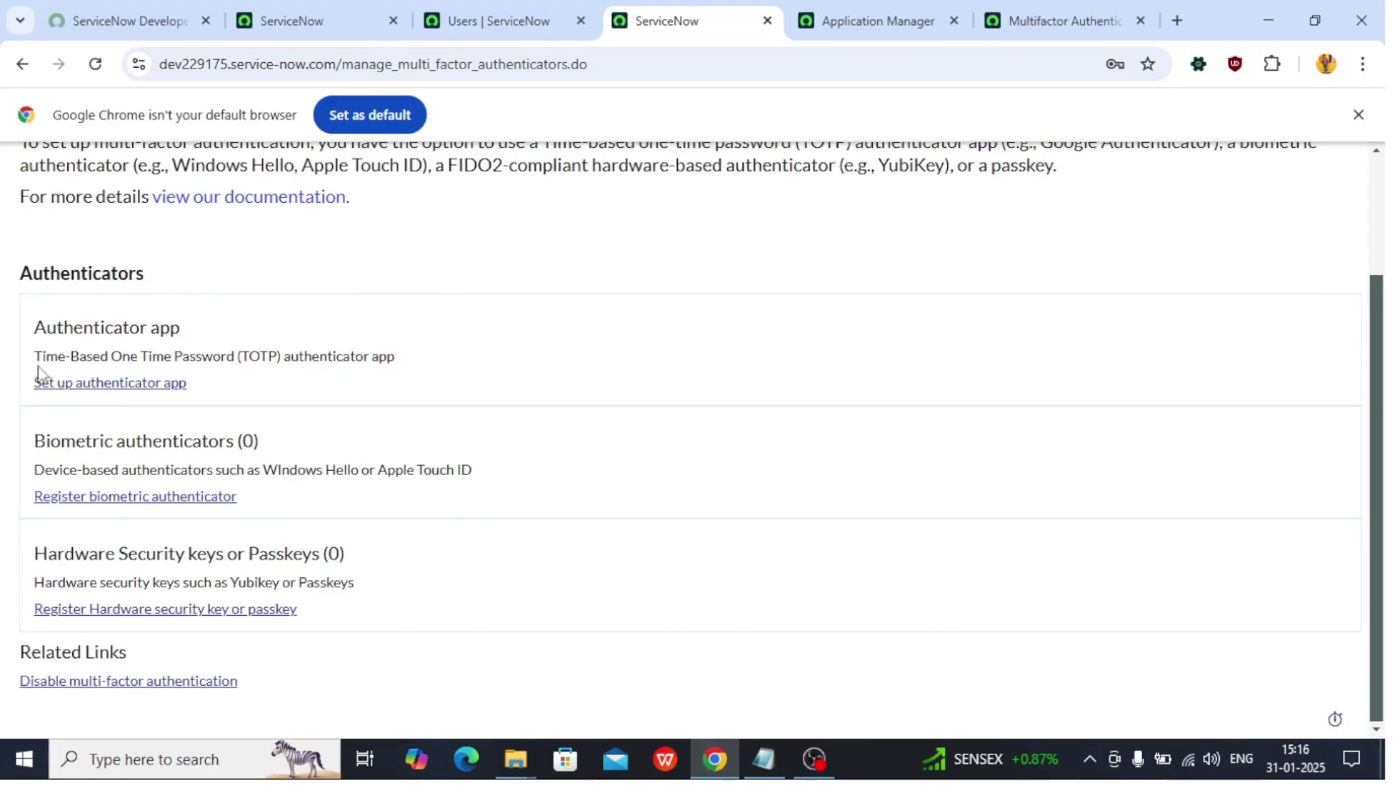
{"action": "left_click_drag", "start_coordinate": [33, 350], "coordinate": [413, 373]}
{"action": "left_click", "coordinate": [706, 252]}
{"action": "scroll", "coordinate": [509, 459], "scroll_direction": "up", "scroll_amount": 1}
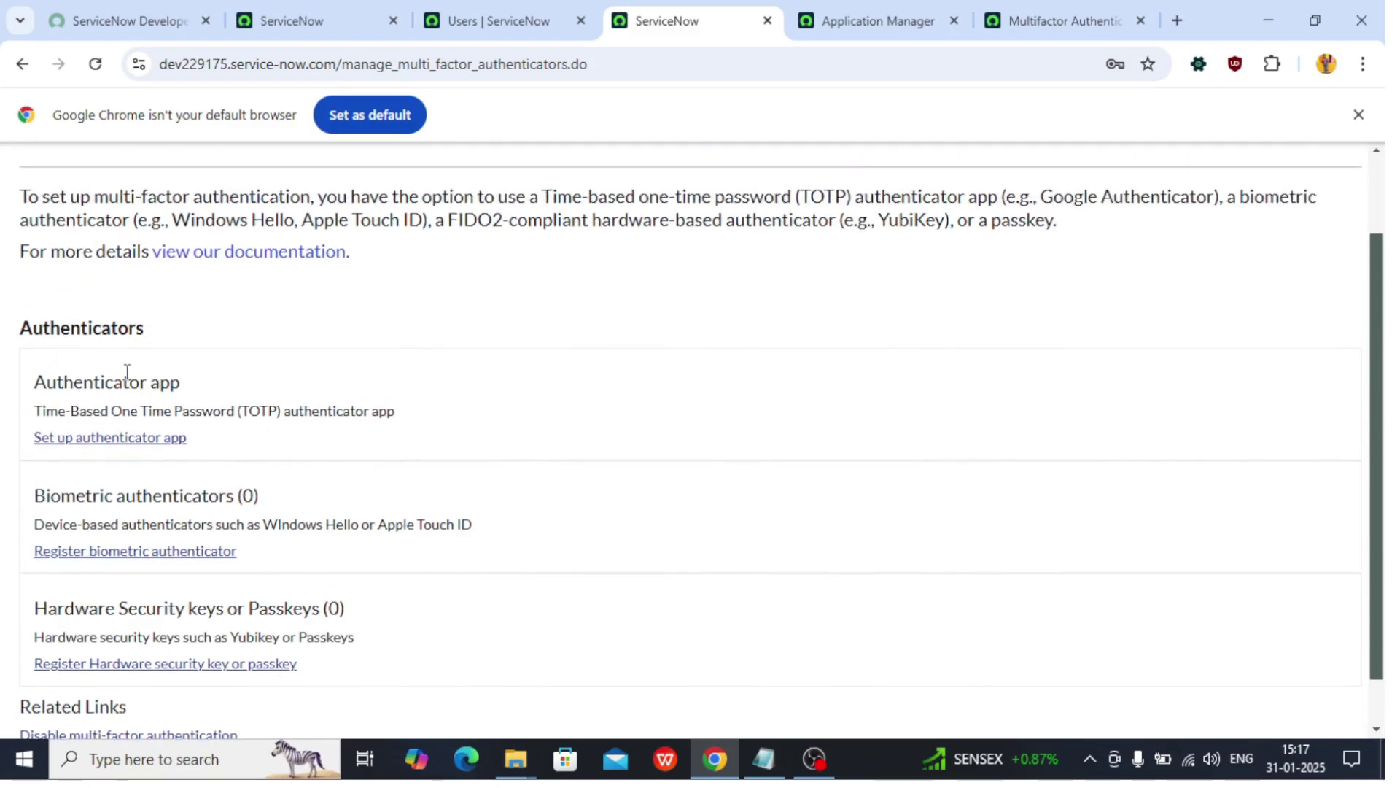
Start authenticator app setup to show the QR code, and enter a 6-digit code.
{"action": "left_click", "coordinate": [115, 440]}
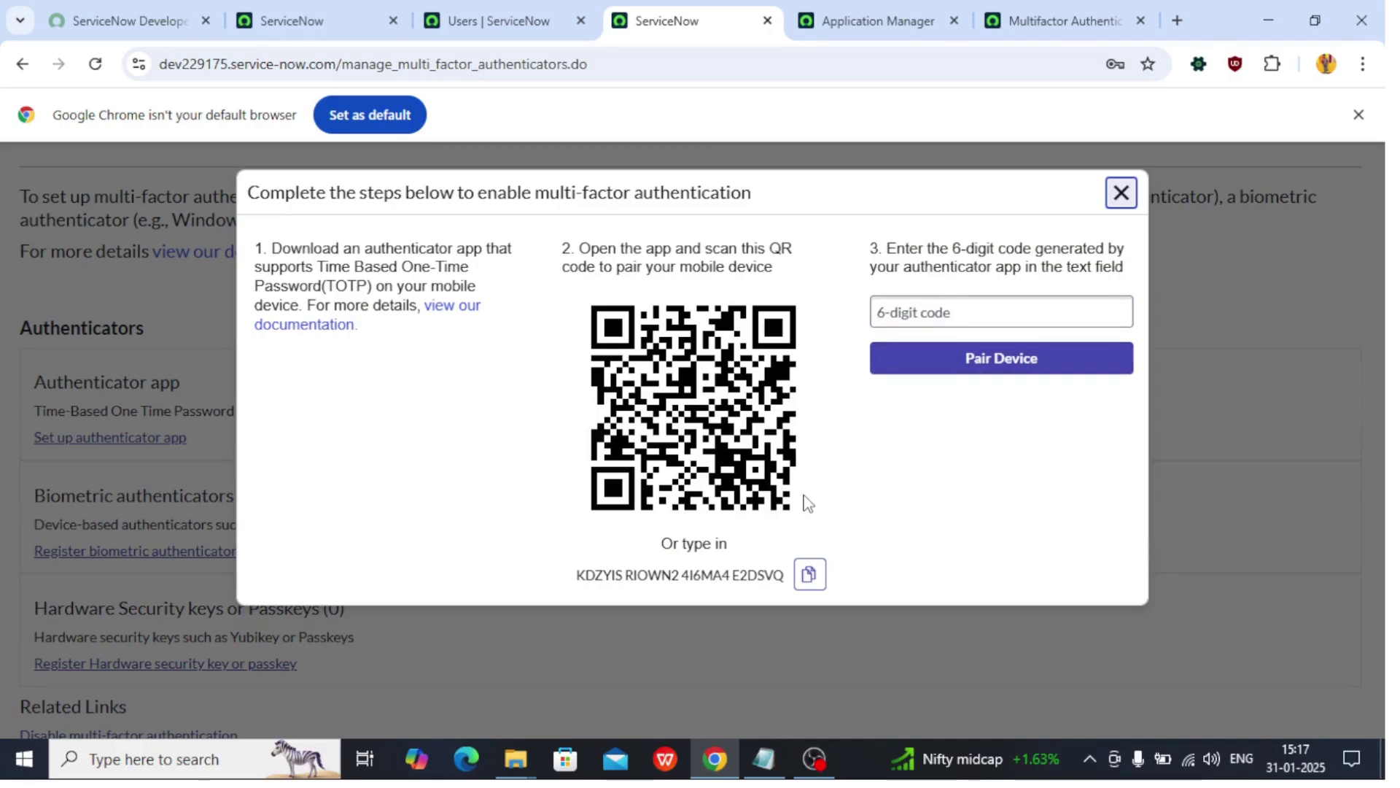
{"action": "left_click", "coordinate": [880, 312]}
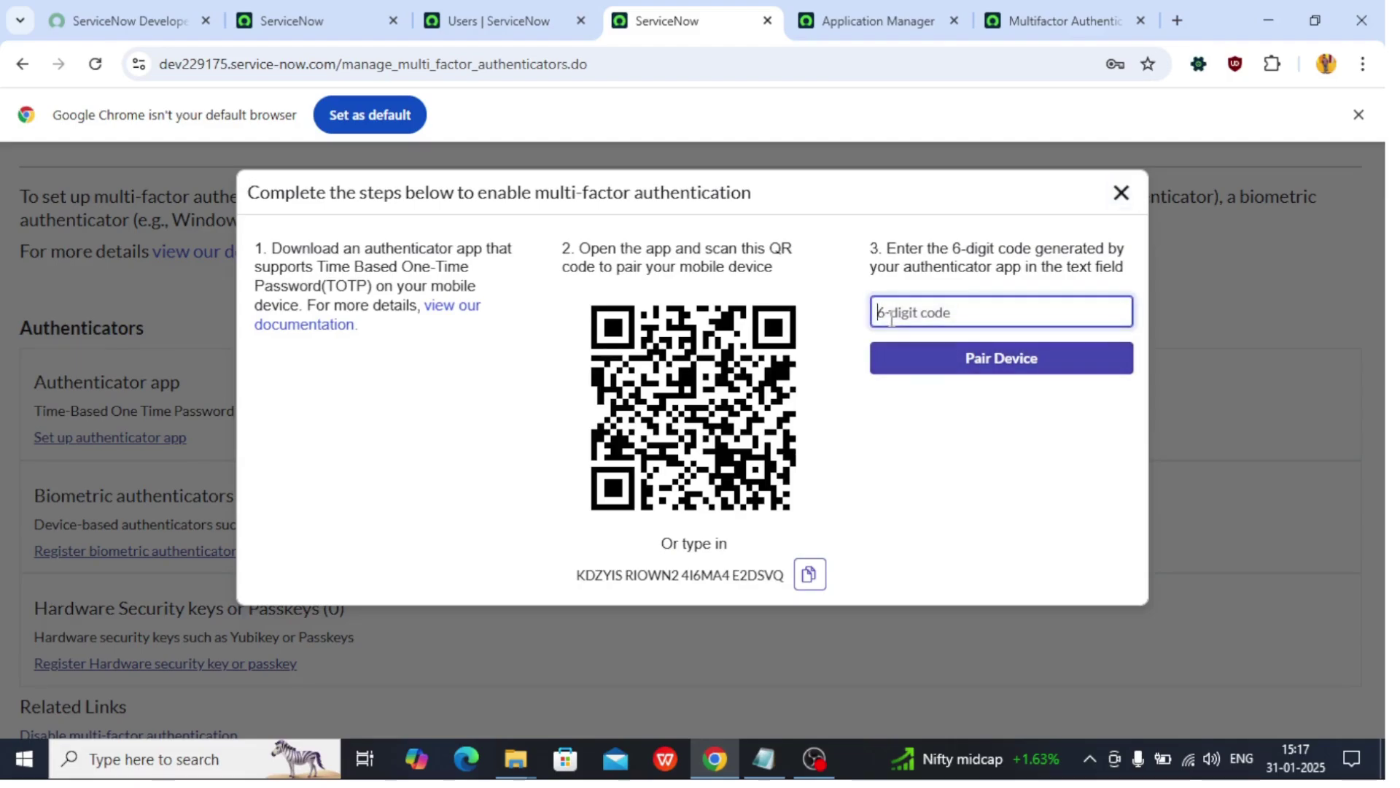
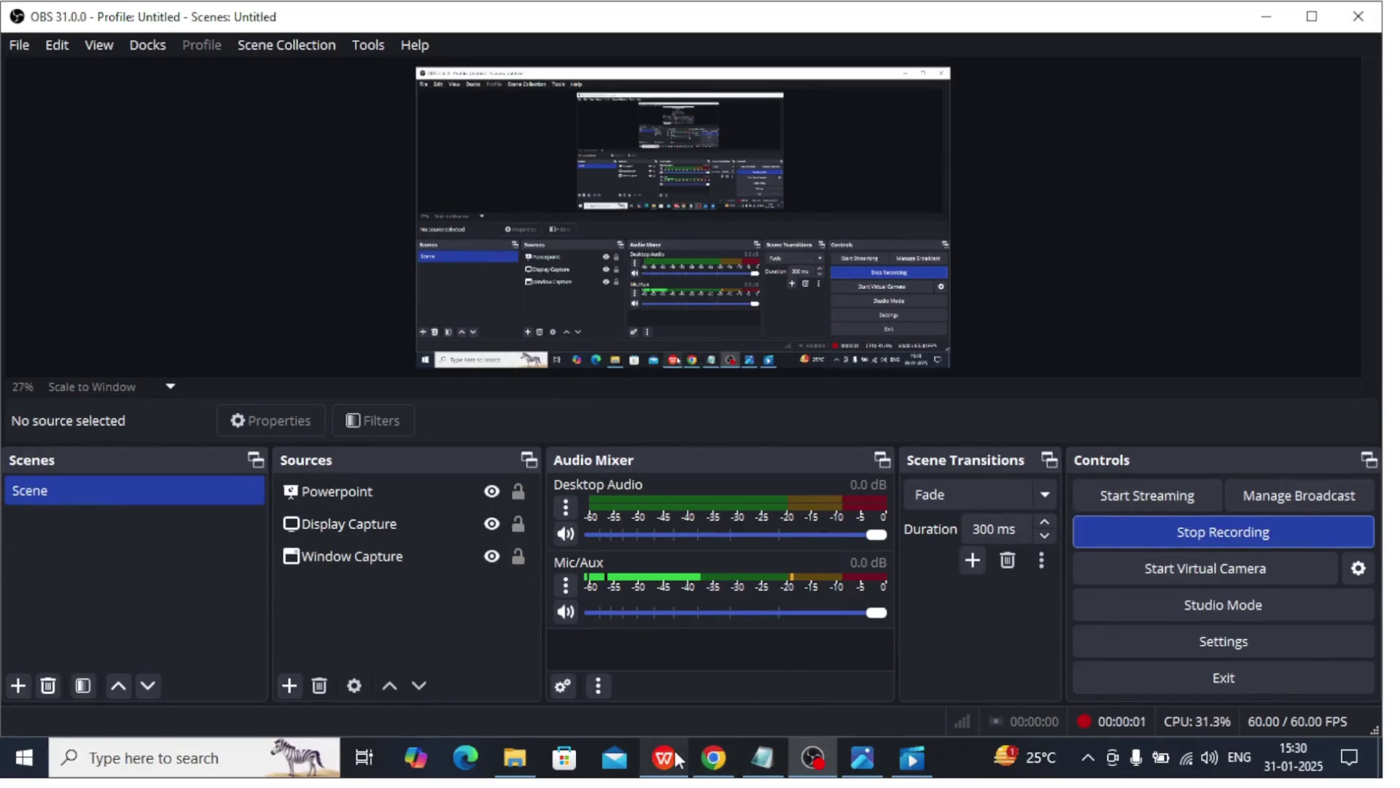
Show the authenticator app screenshot in WPS Writer's Document1 to read the current one-time code.
{"action": "left_click", "coordinate": [673, 747]}
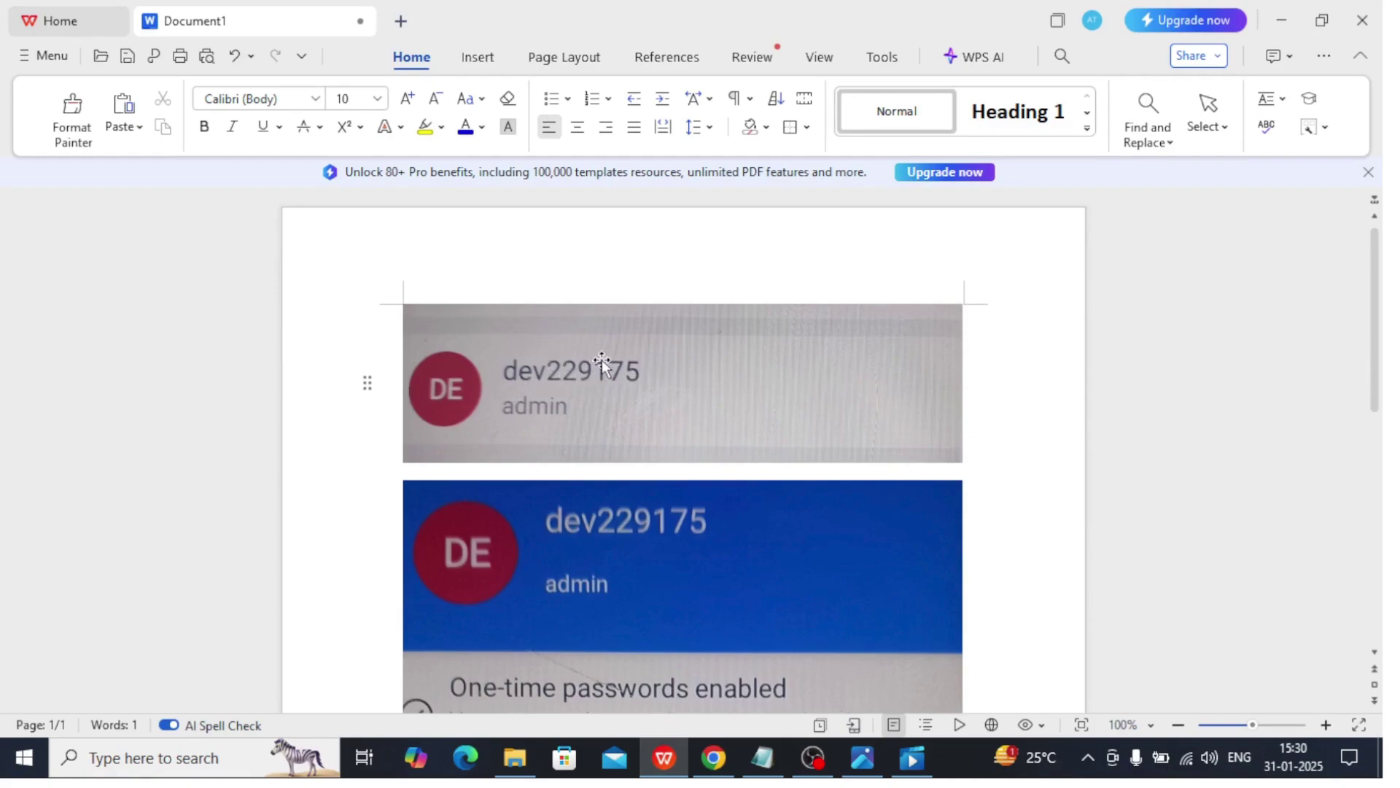
{"action": "left_click", "coordinate": [717, 356]}
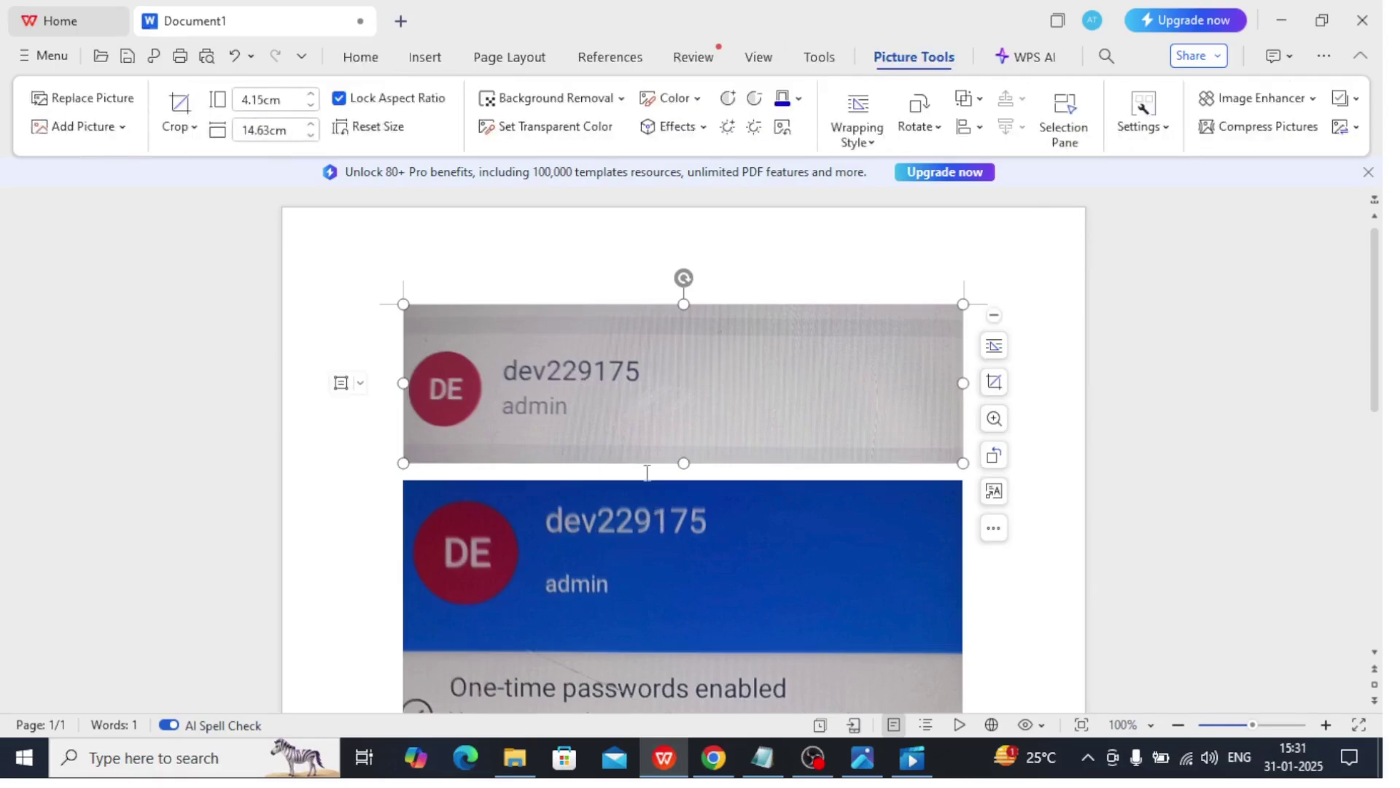
{"action": "scroll", "coordinate": [642, 467], "scroll_direction": "down", "scroll_amount": 3}
{"action": "scroll", "coordinate": [642, 467], "scroll_direction": "down", "scroll_amount": 2}
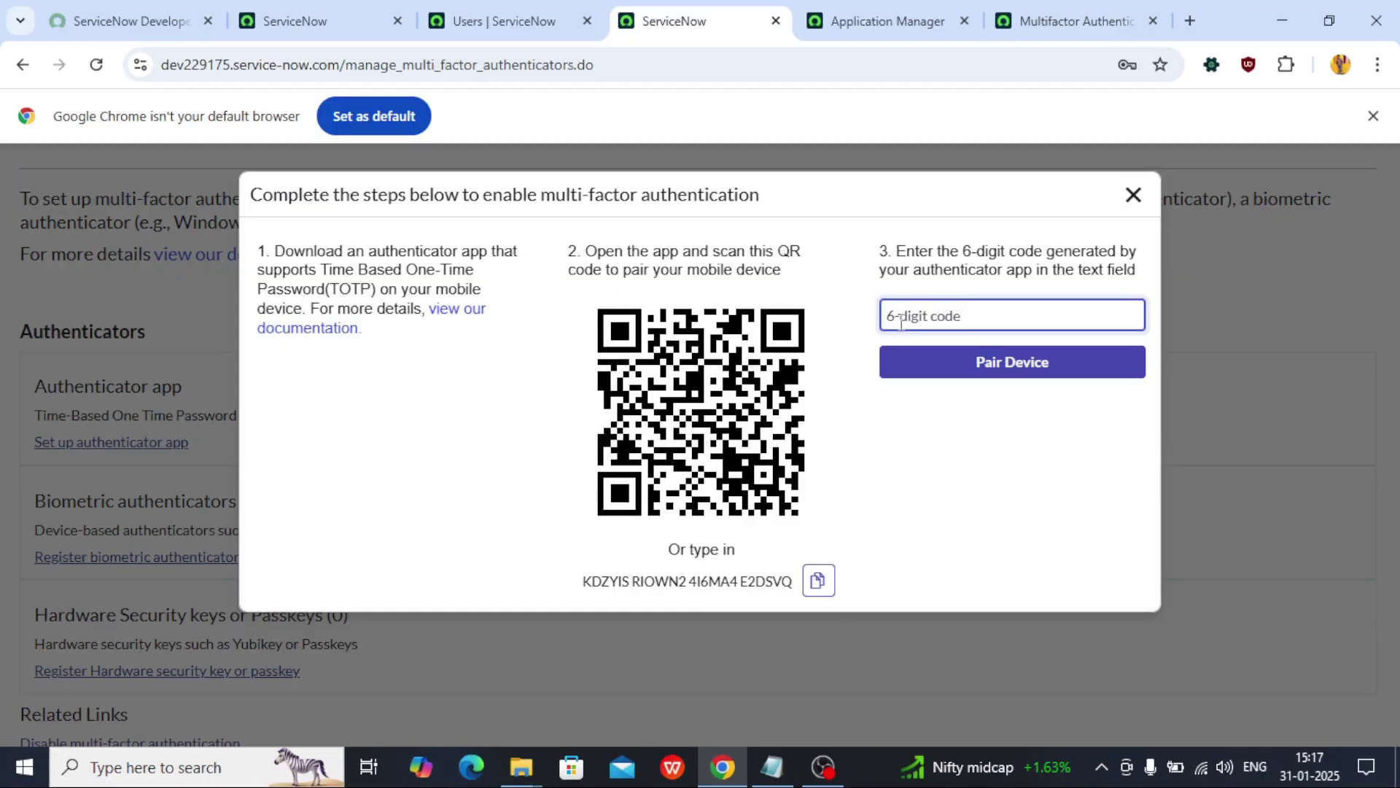
Enter the current 6-digit code, pair the device, and acknowledge the success message.
{"action": "left_click", "coordinate": [932, 370]}
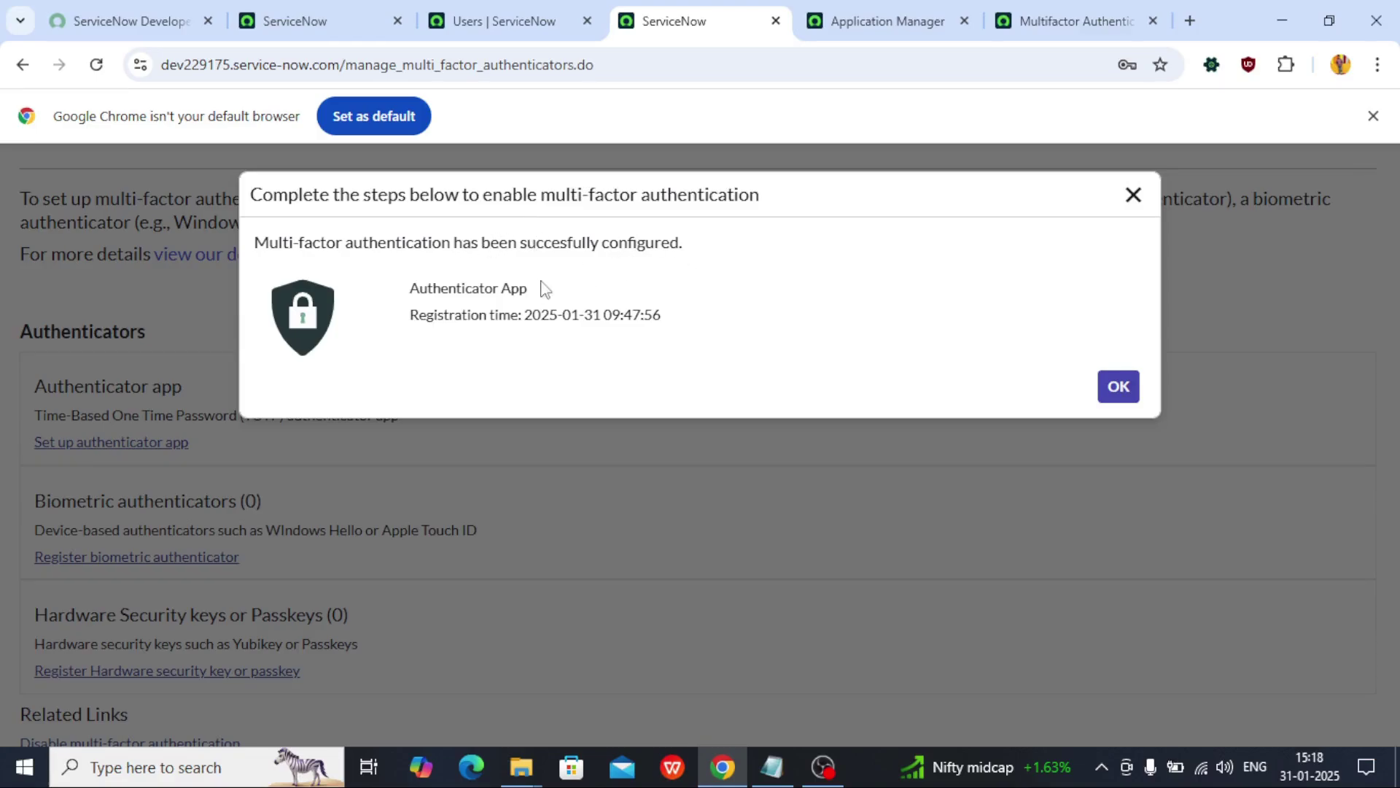
{"action": "left_click", "coordinate": [1117, 394]}
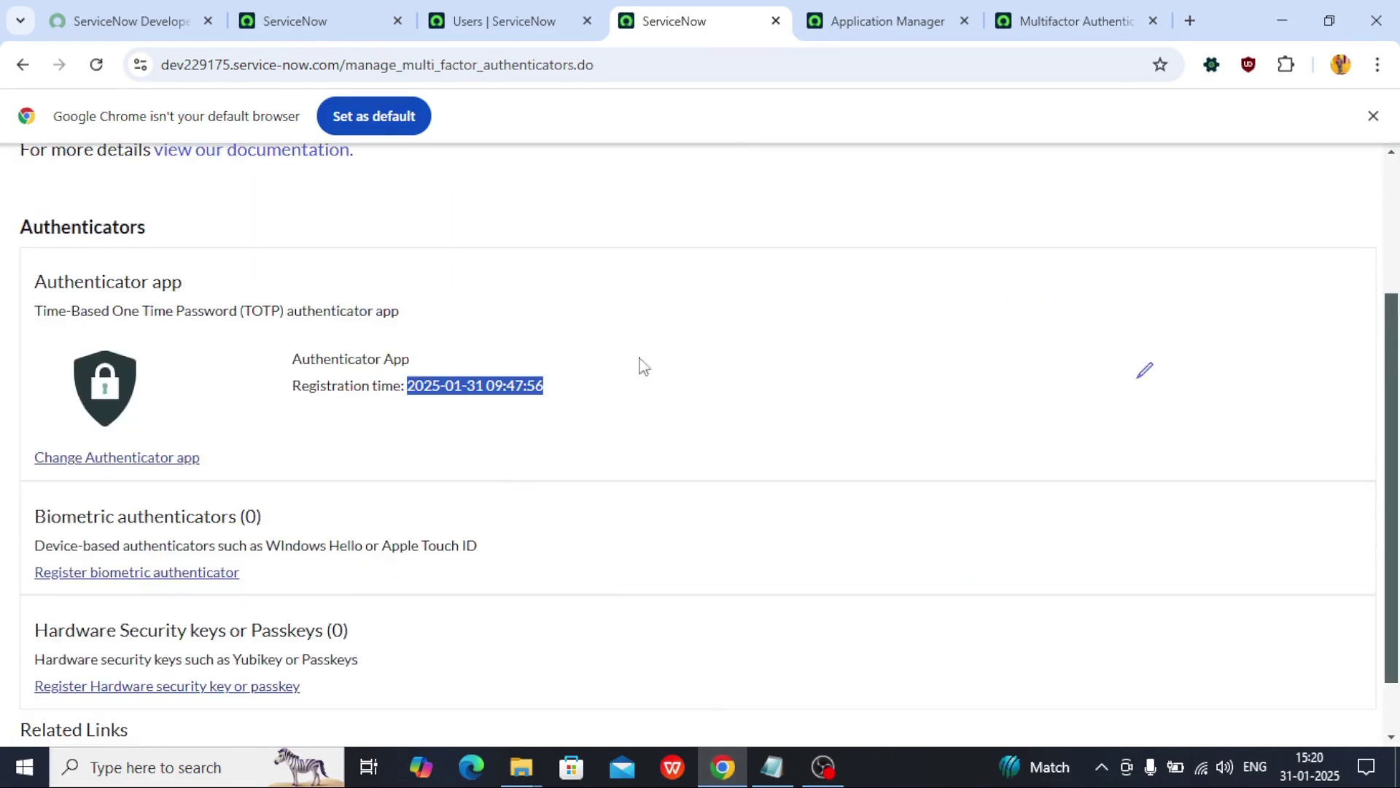
{"action": "left_click", "coordinate": [453, 280]}
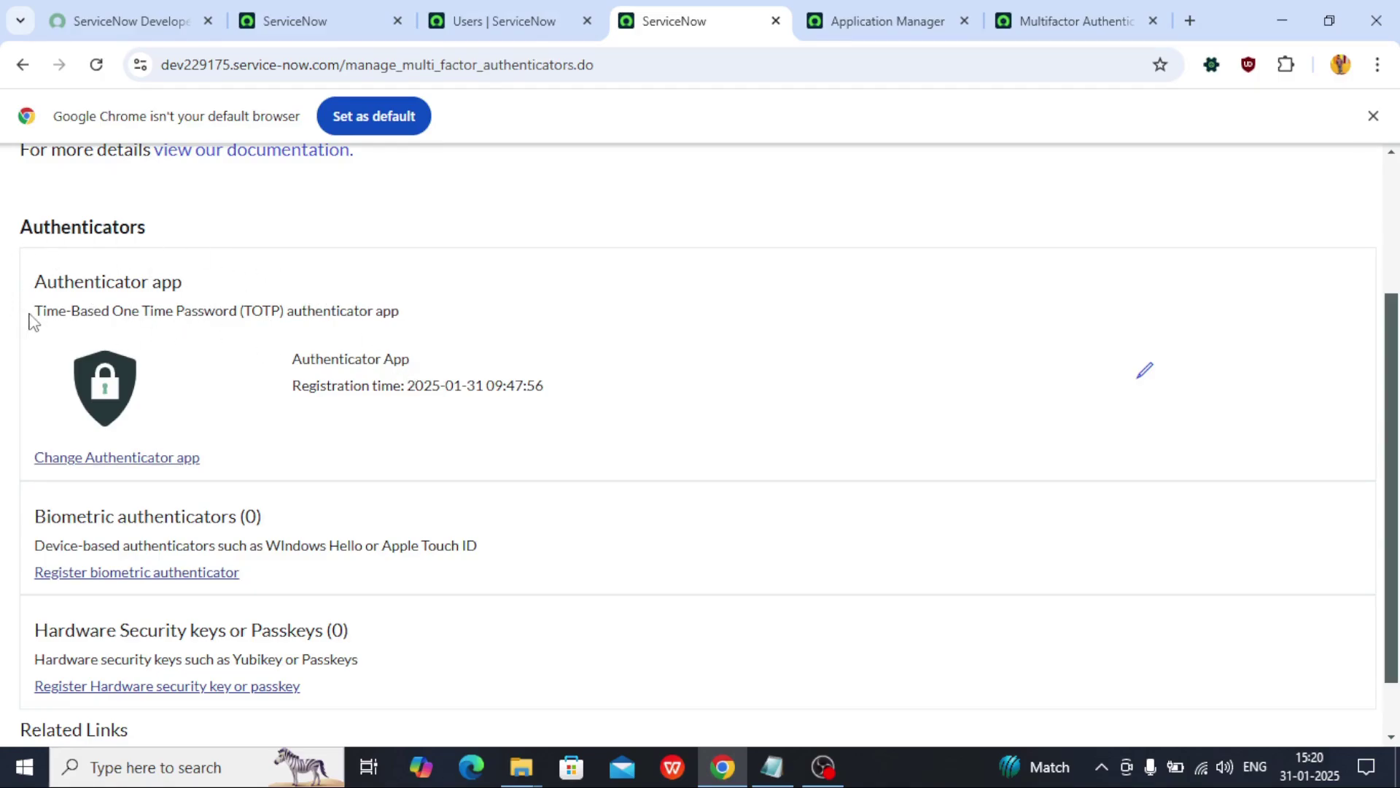
{"action": "left_click_drag", "start_coordinate": [33, 312], "coordinate": [288, 310]}
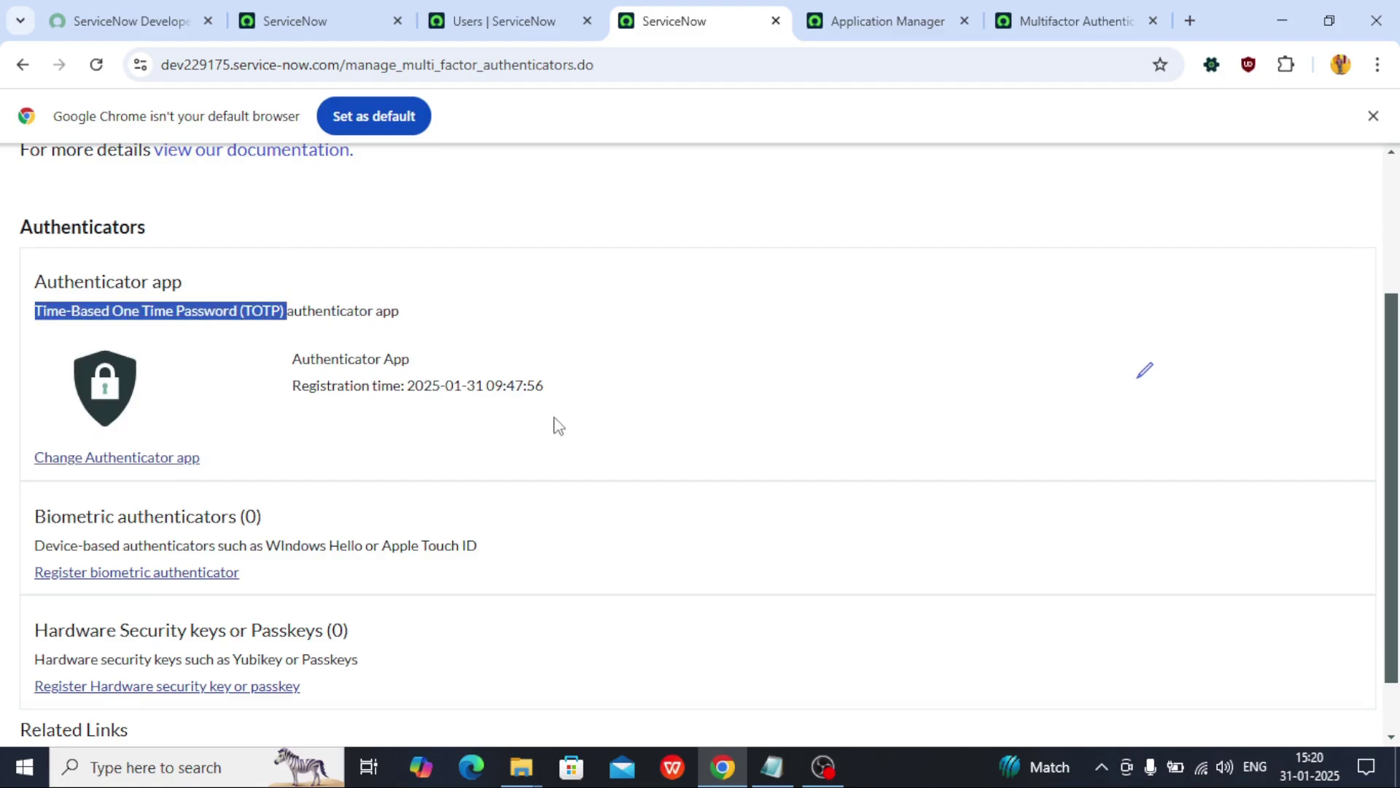
{"action": "scroll", "coordinate": [553, 421], "scroll_direction": "down", "scroll_amount": 1}
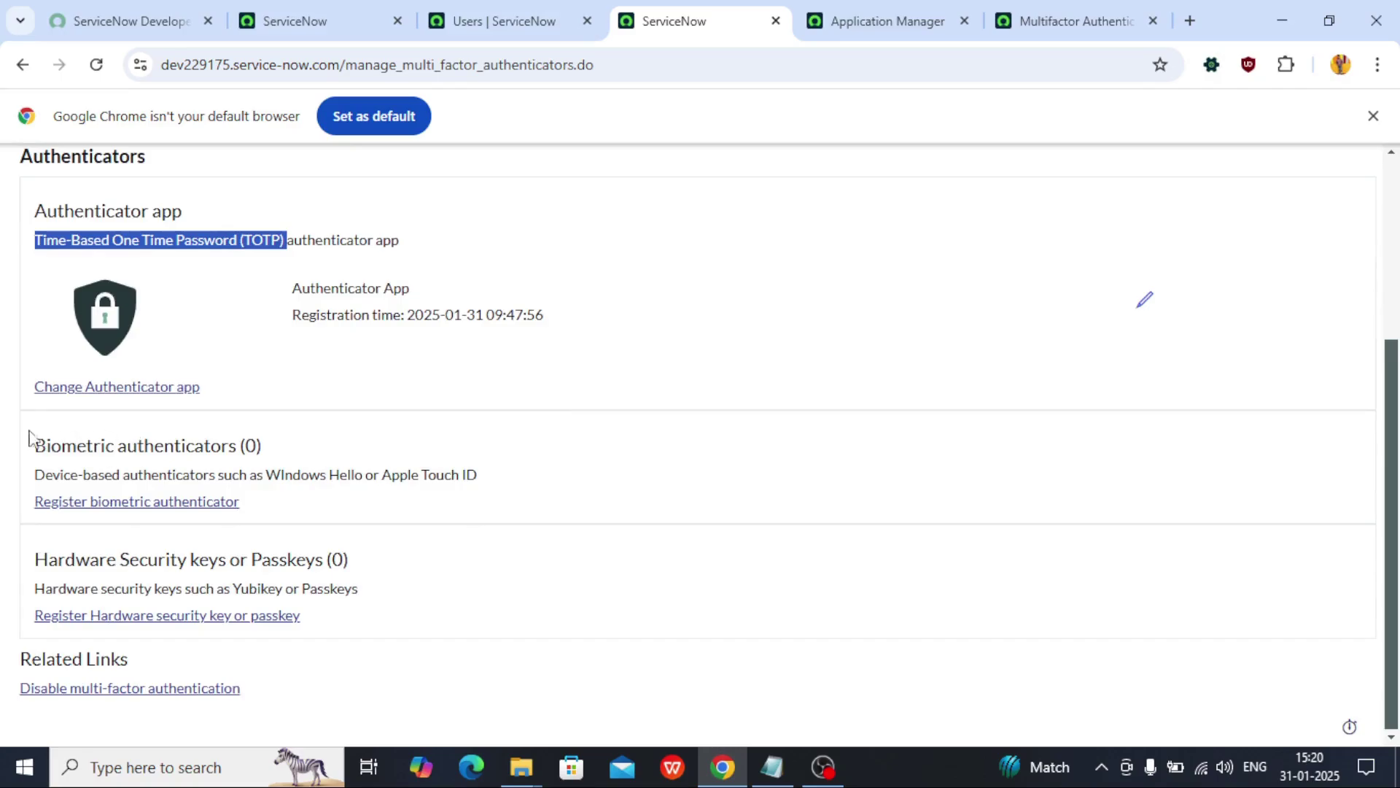
{"action": "left_click_drag", "start_coordinate": [25, 440], "coordinate": [391, 575]}
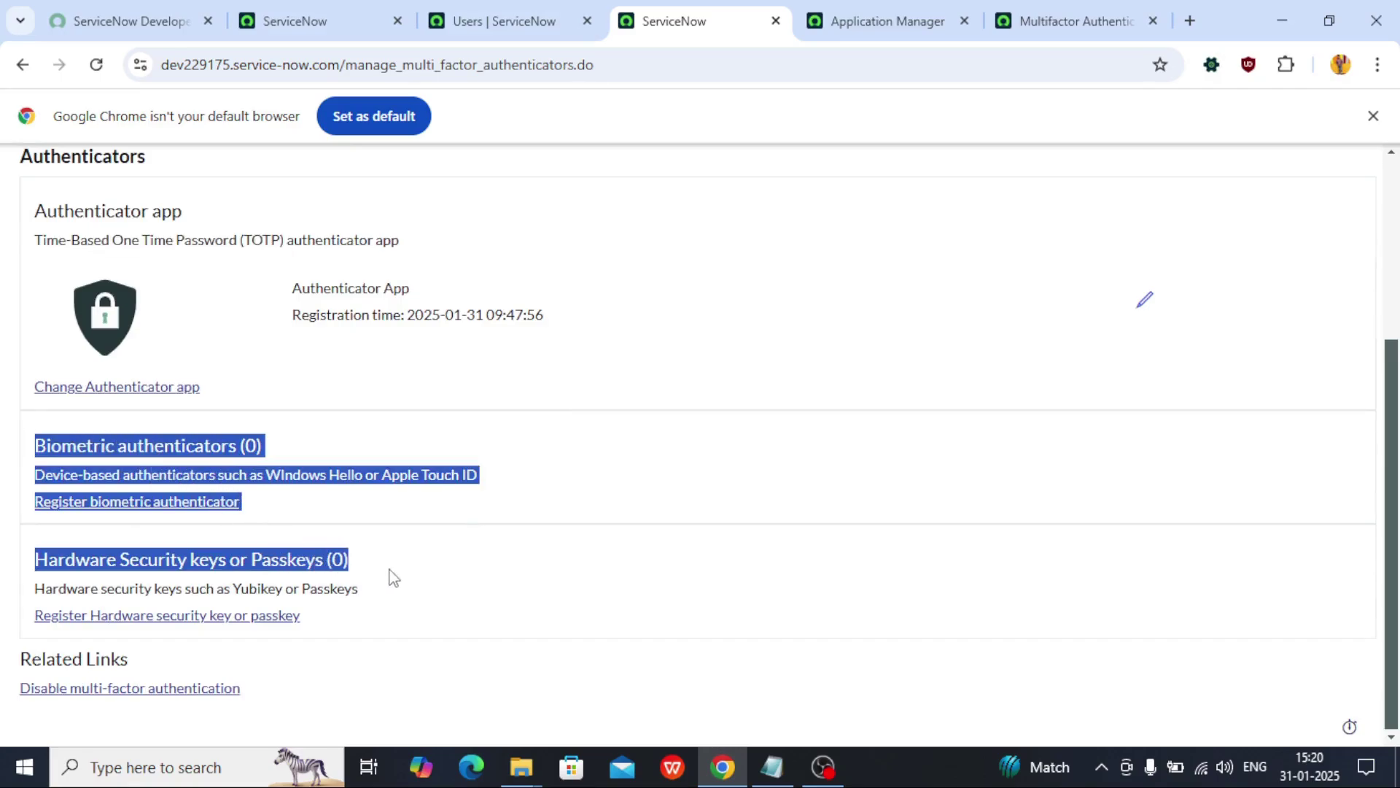
{"action": "left_click", "coordinate": [491, 539]}
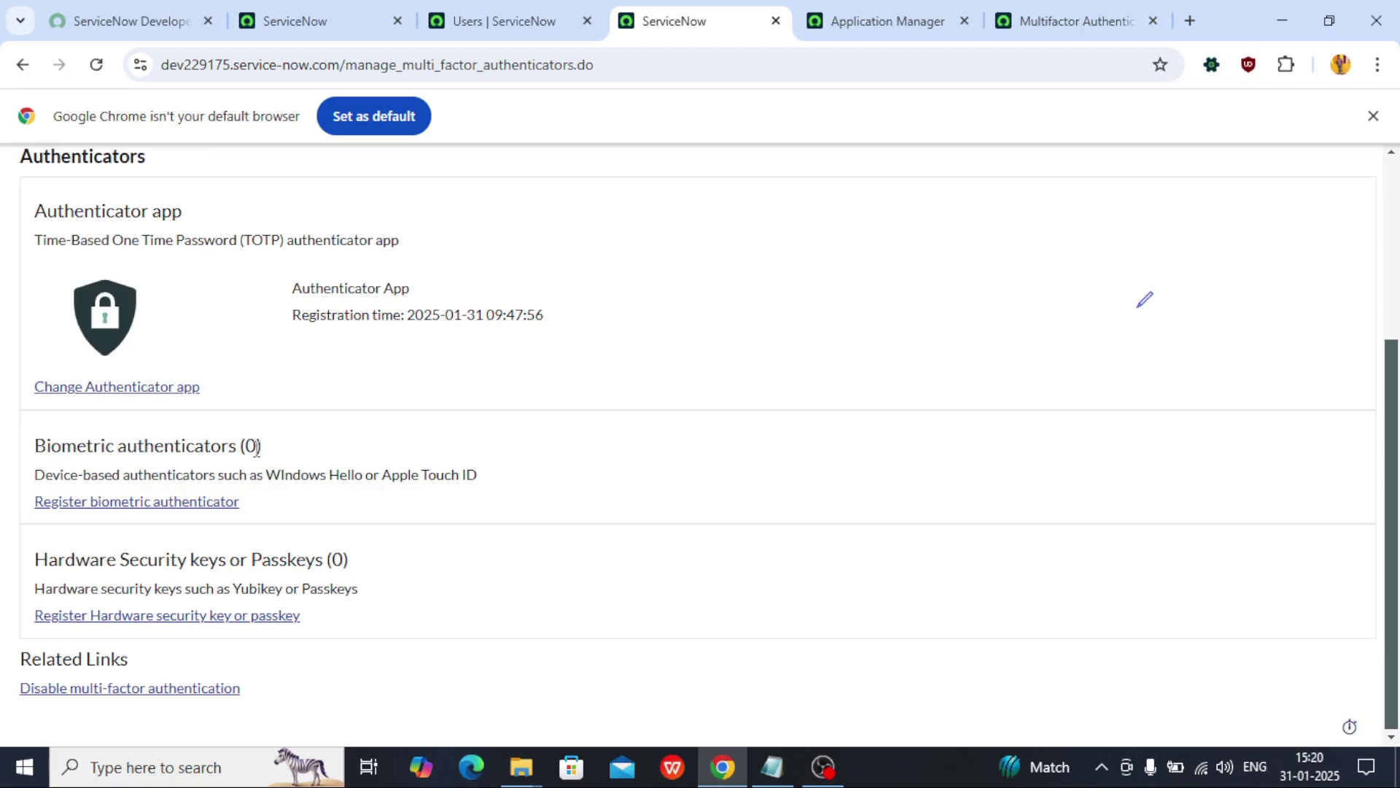
{"action": "scroll", "coordinate": [439, 567], "scroll_direction": "up", "scroll_amount": 4}
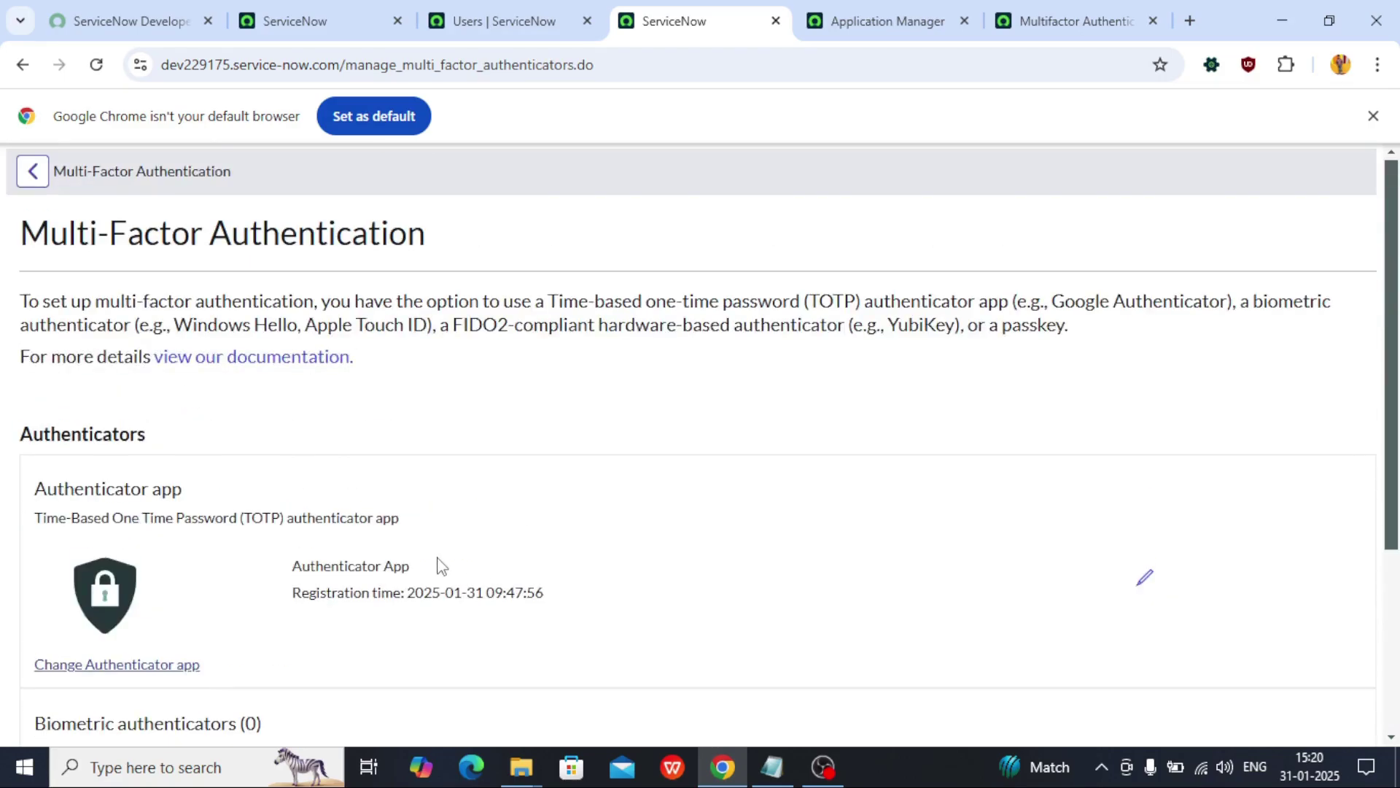